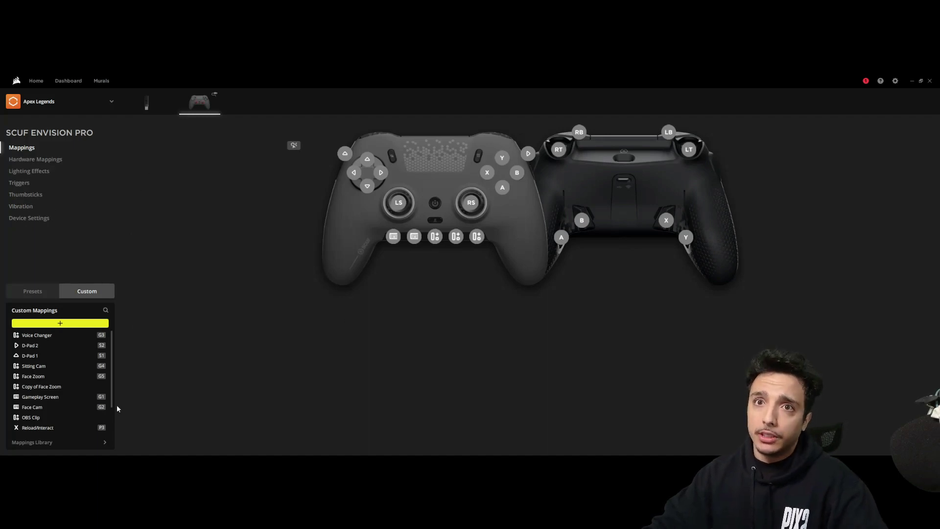
click(57, 98)
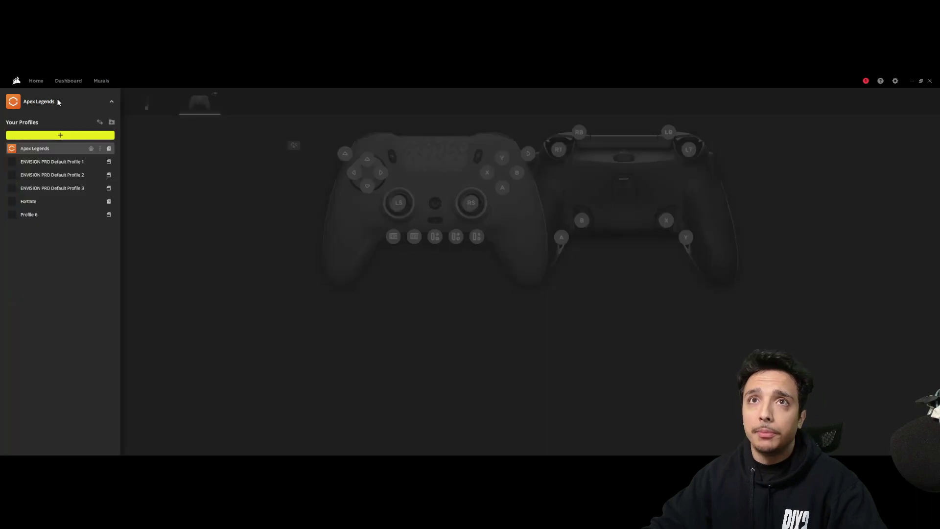
click(60, 136)
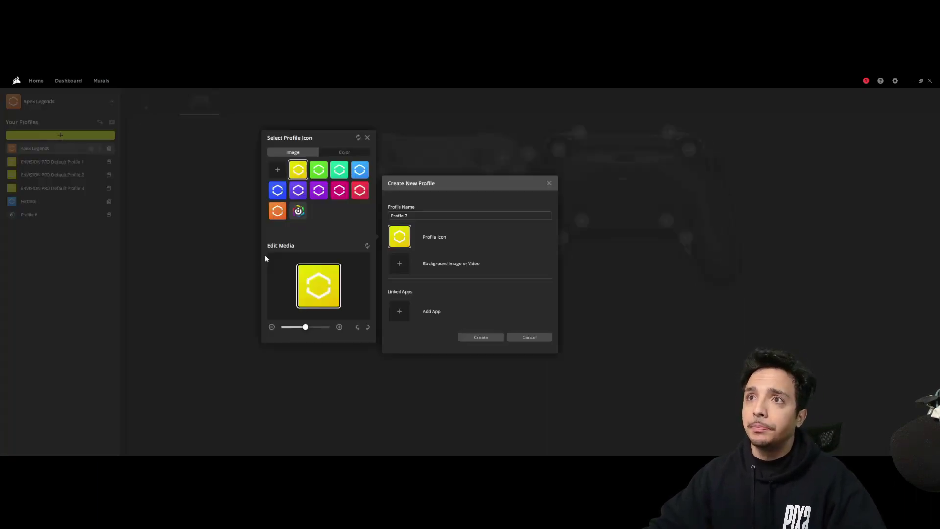
click(299, 211)
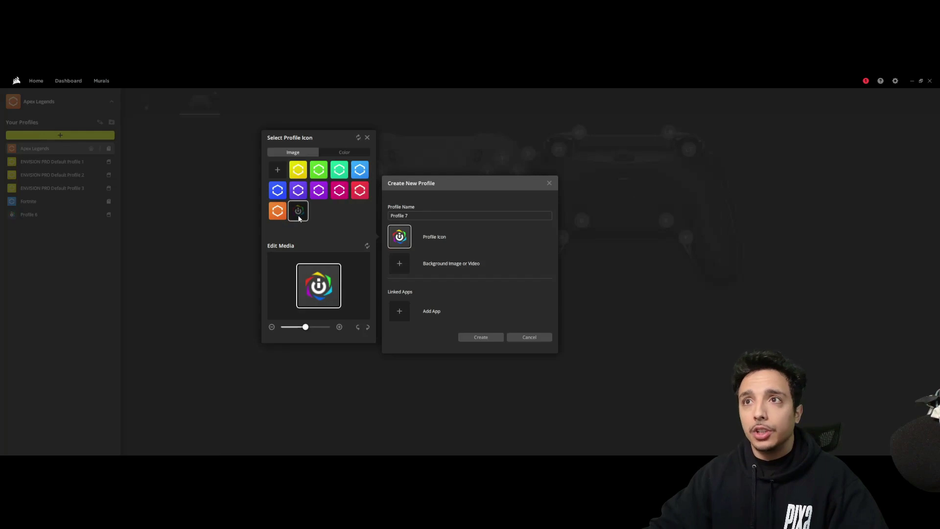
click(433, 215)
key(ctrl+a)
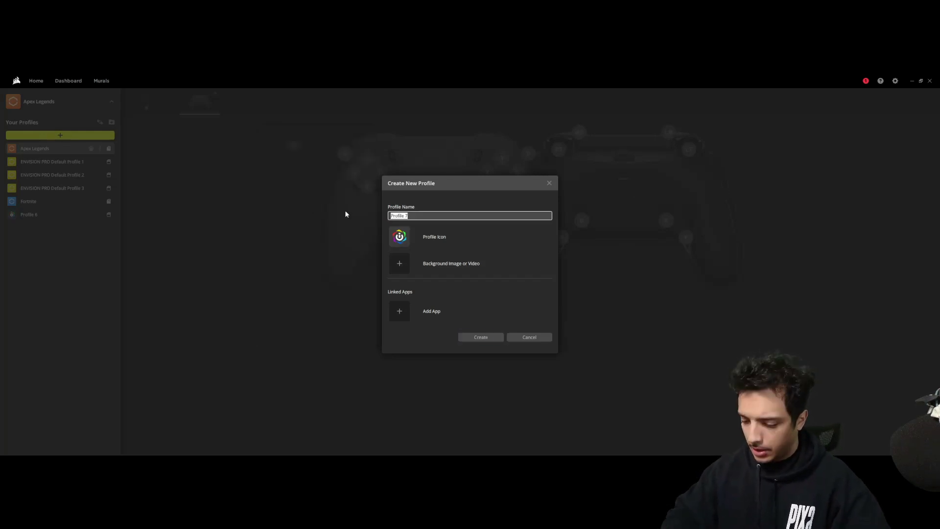
key(BackSpace)
text(GB)
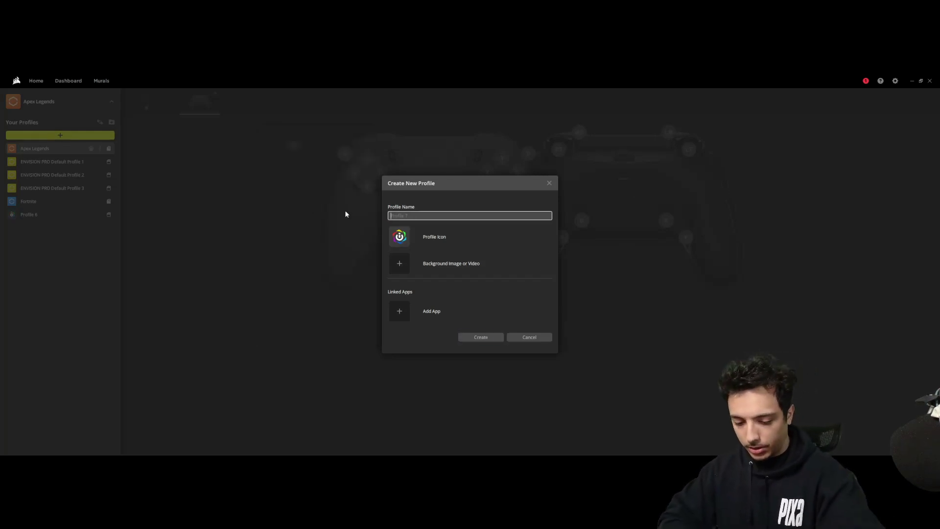
text(EST APEX)
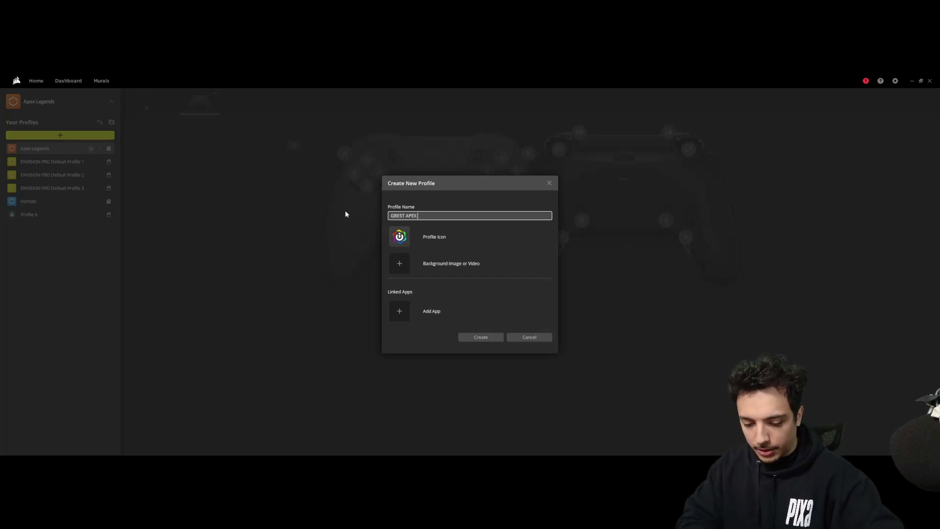
text( SETTINGS)
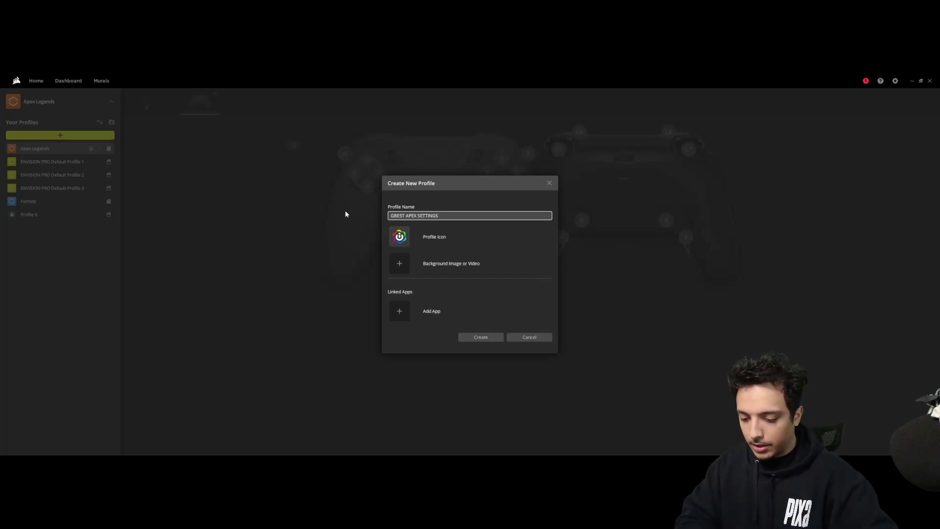
text( EVAAAAAAAAAA)
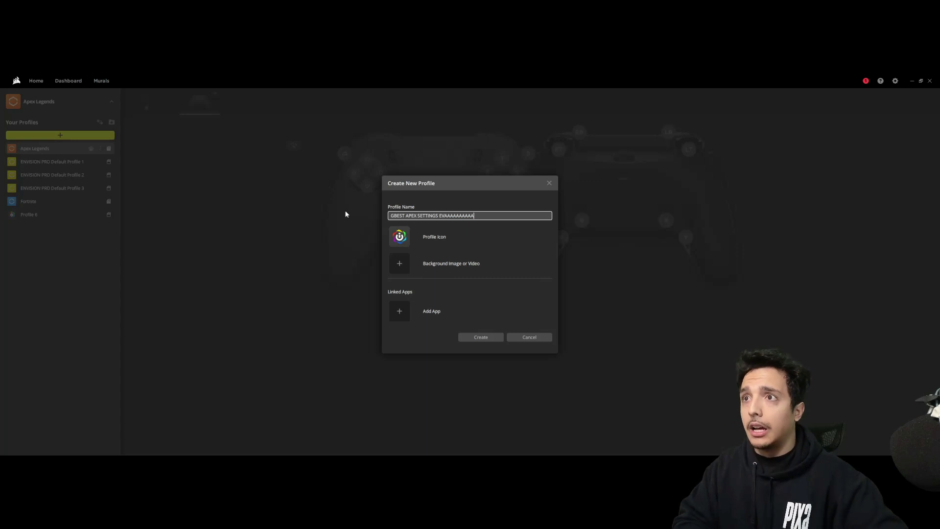
click(394, 215)
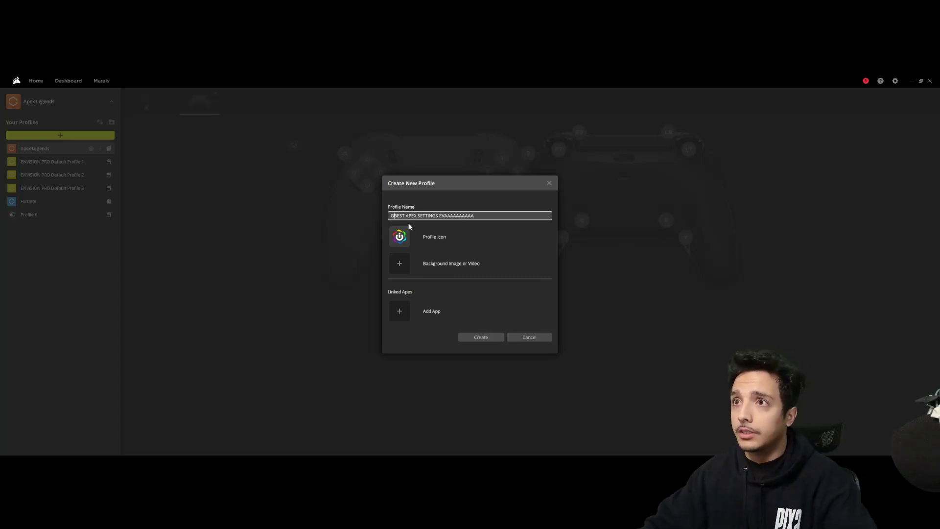
key(Escape)
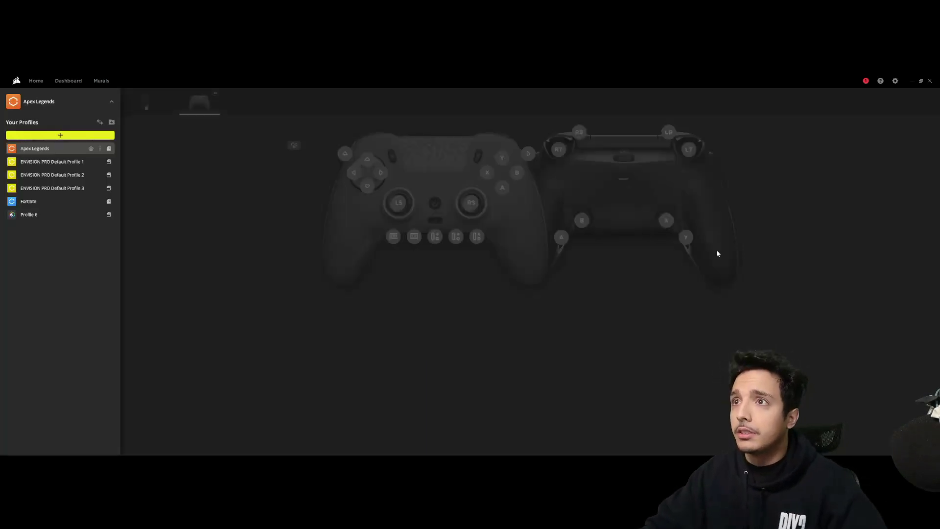
Switch to Profile 6, rename it GABEST APEX SETTINGS and return to its controller mappings.
click(36, 212)
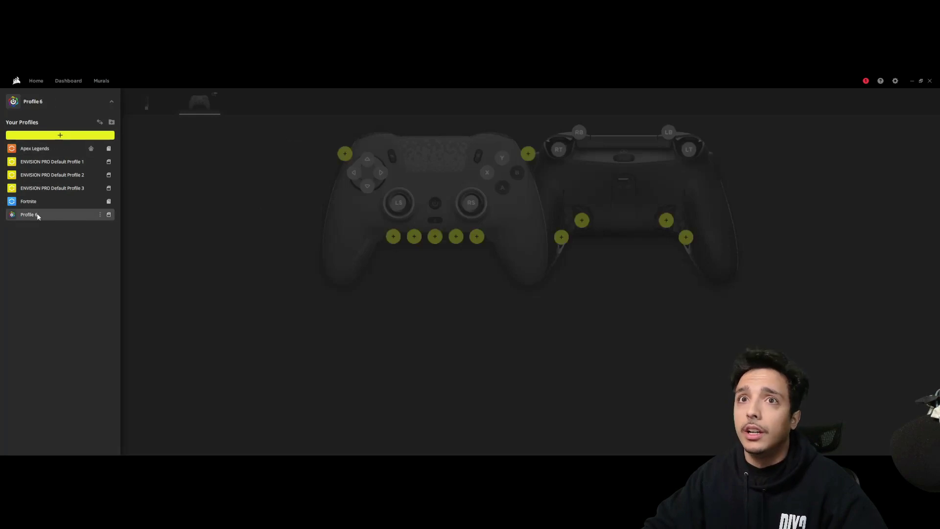
double_click(32, 214)
key(ctrl+a)
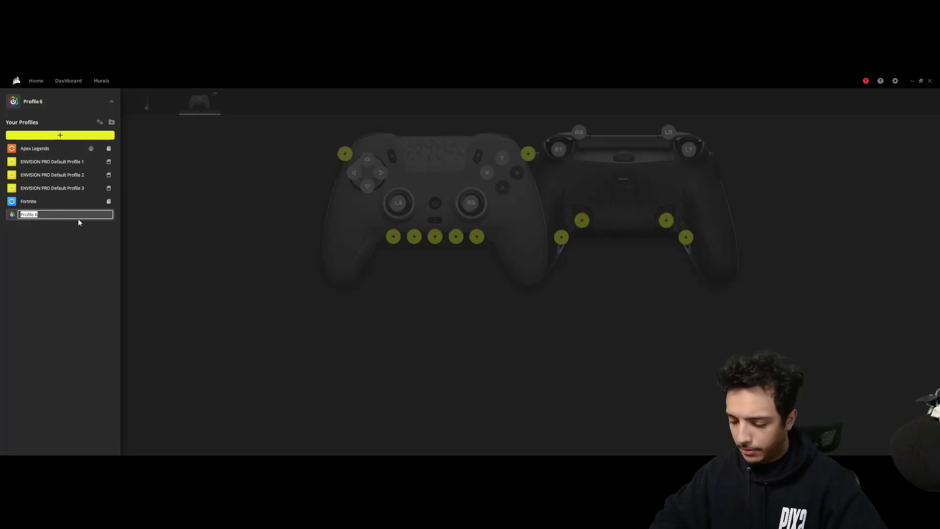
text(GABE)
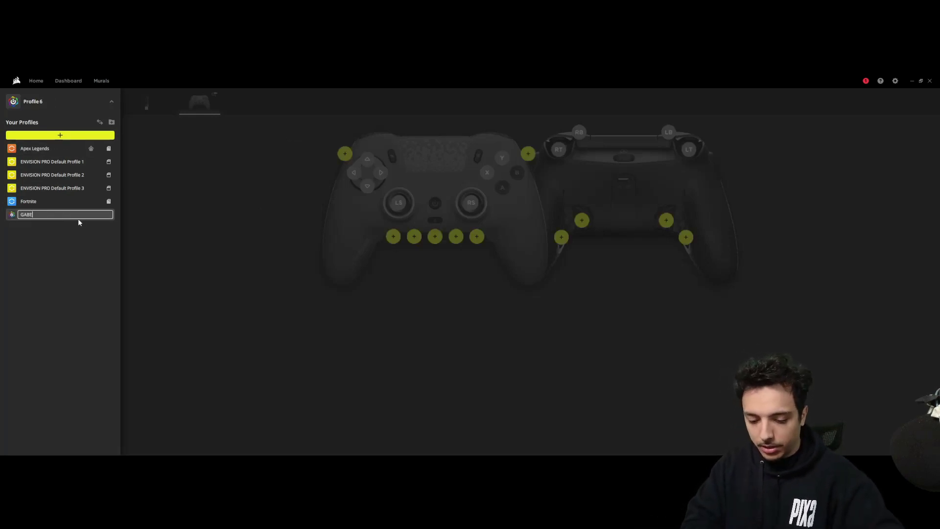
text(ST APEX SETTINGS)
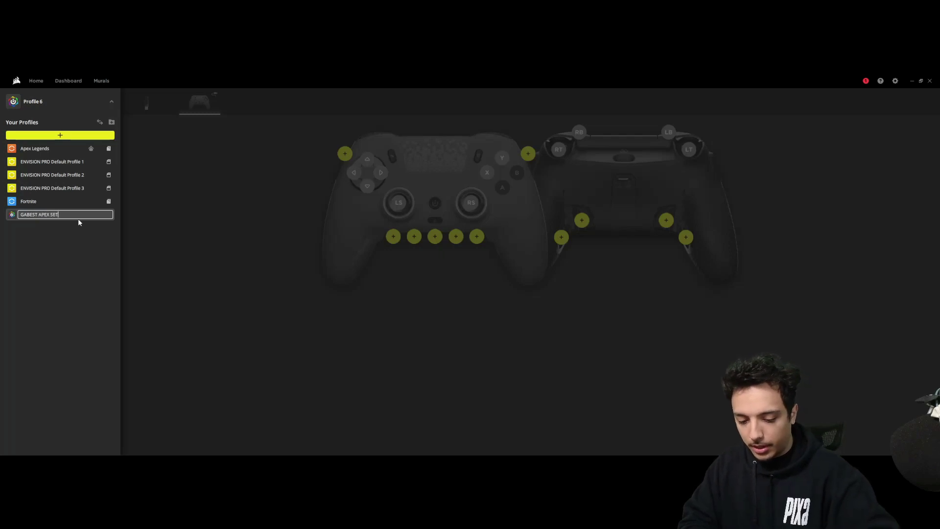
key(Return)
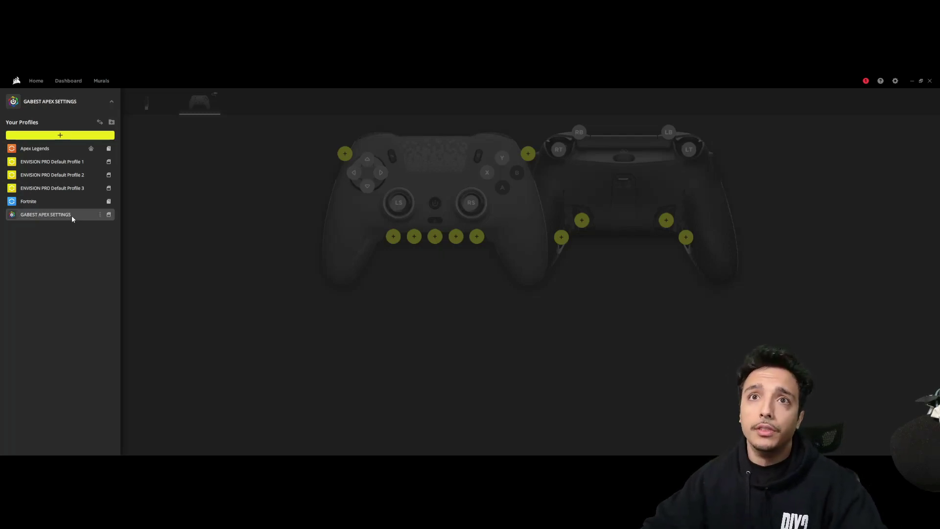
click(219, 219)
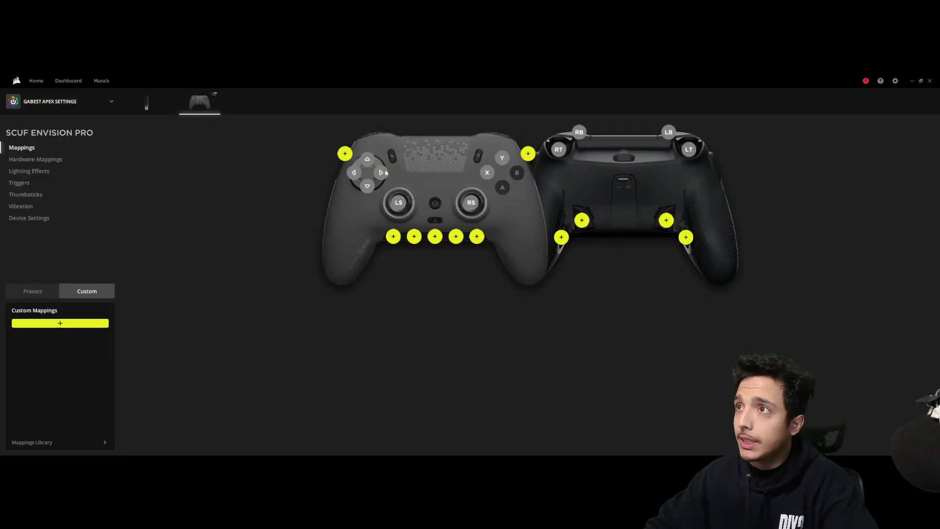
Add a D-Pad mapping that makes the controller's S1 side button act as D-Pad Up.
click(57, 323)
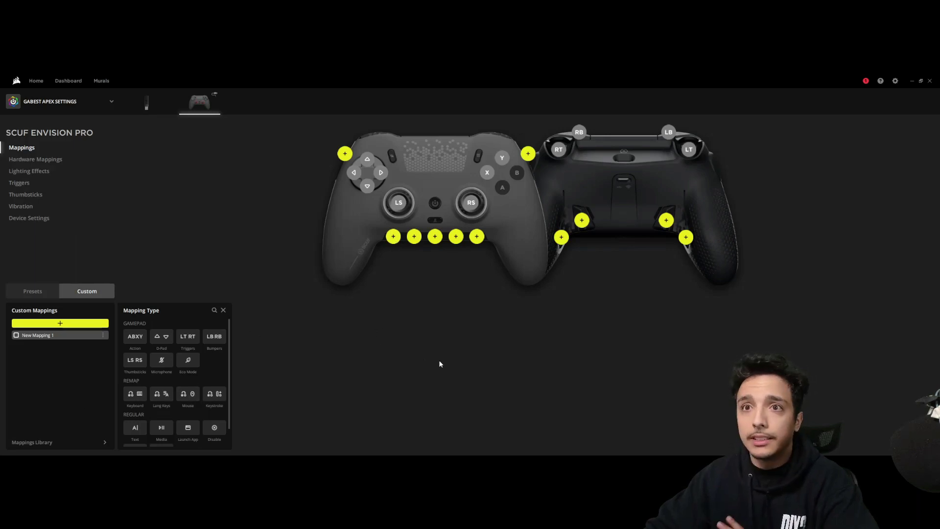
click(166, 338)
click(270, 341)
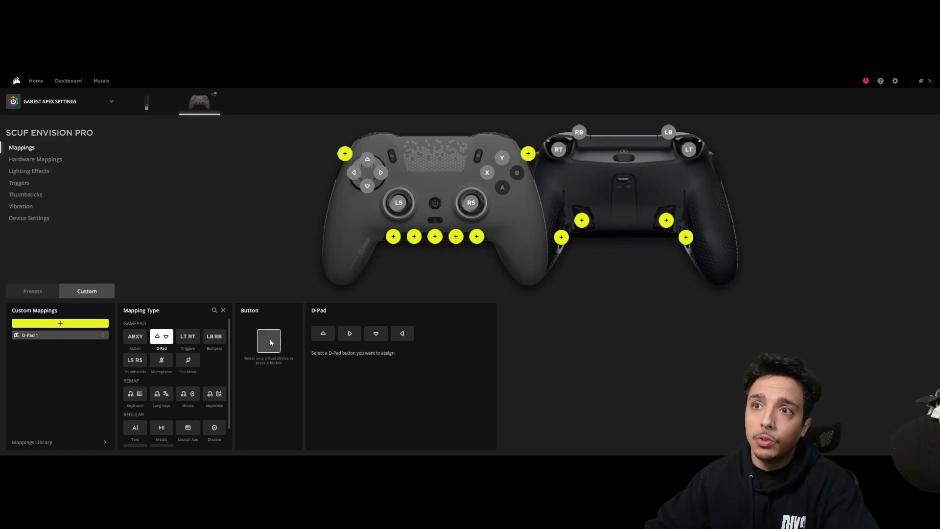
click(345, 155)
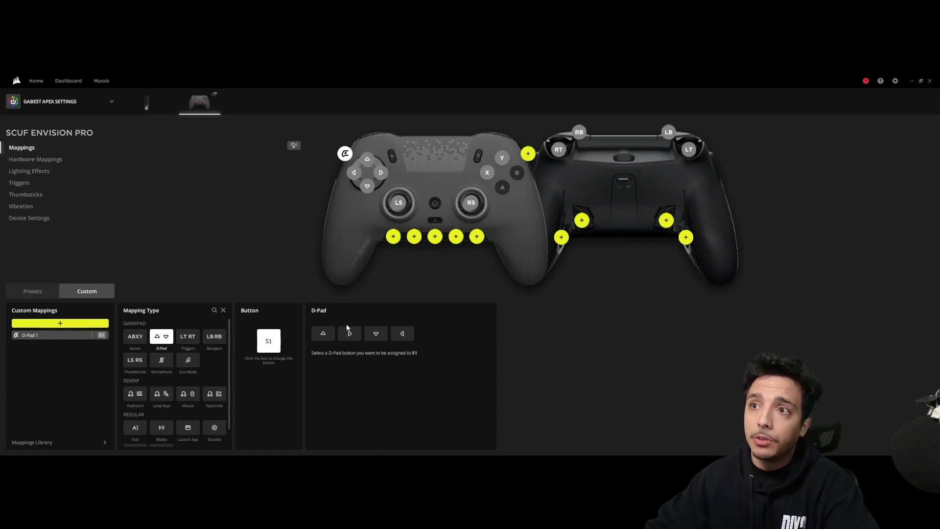
click(323, 334)
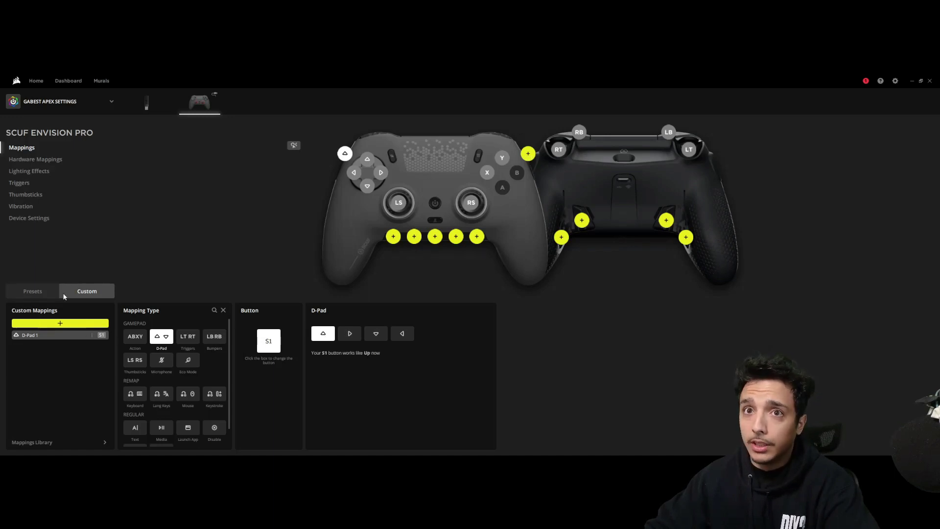
Add a second D-Pad mapping that makes the S2 side button act as D-Pad Right.
click(71, 324)
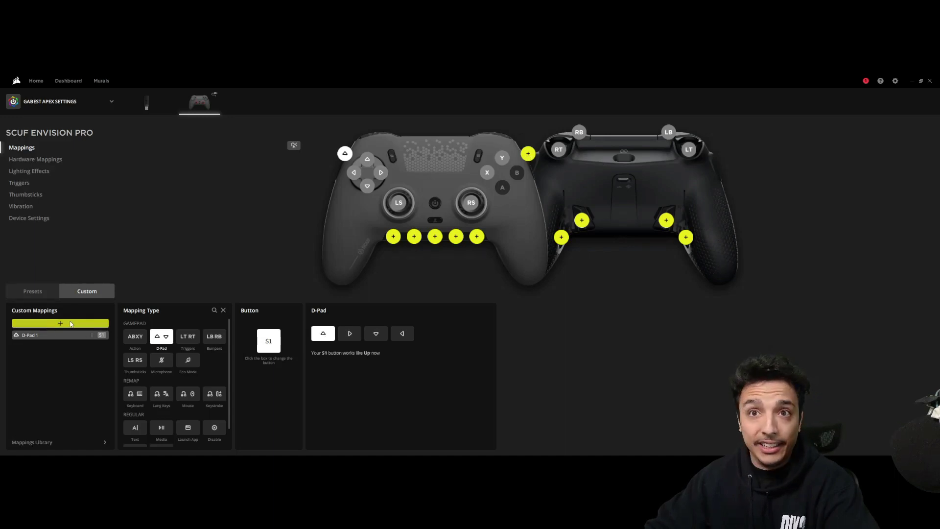
click(166, 337)
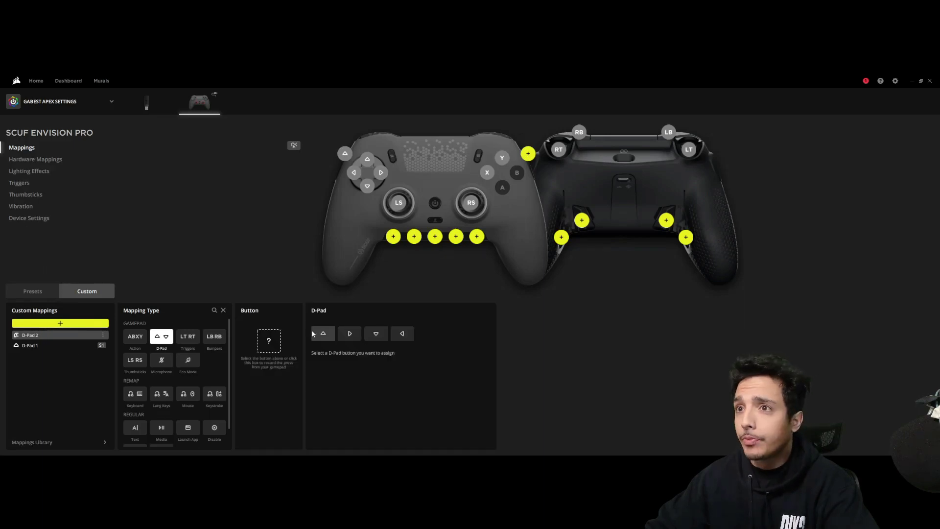
click(528, 154)
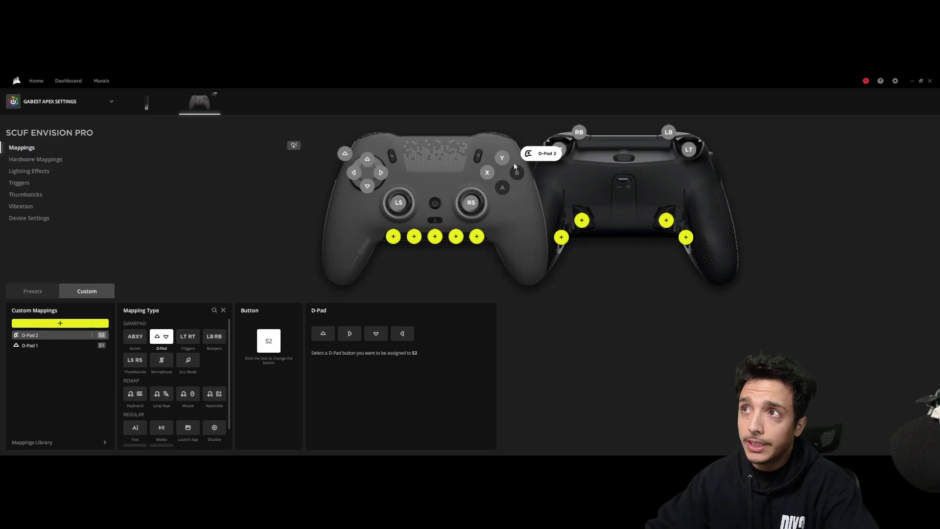
click(350, 334)
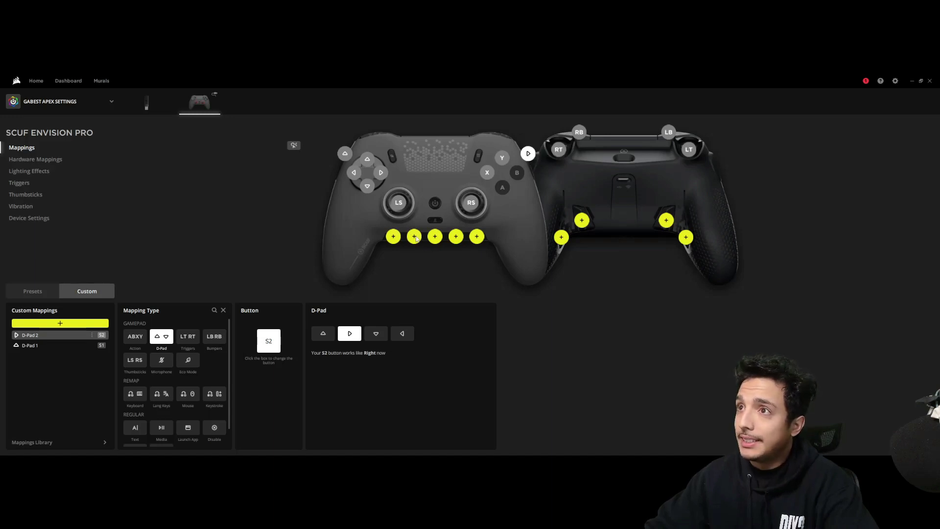
Add a Keystroke remap for the middle G3 button that sends NumLock.
click(54, 324)
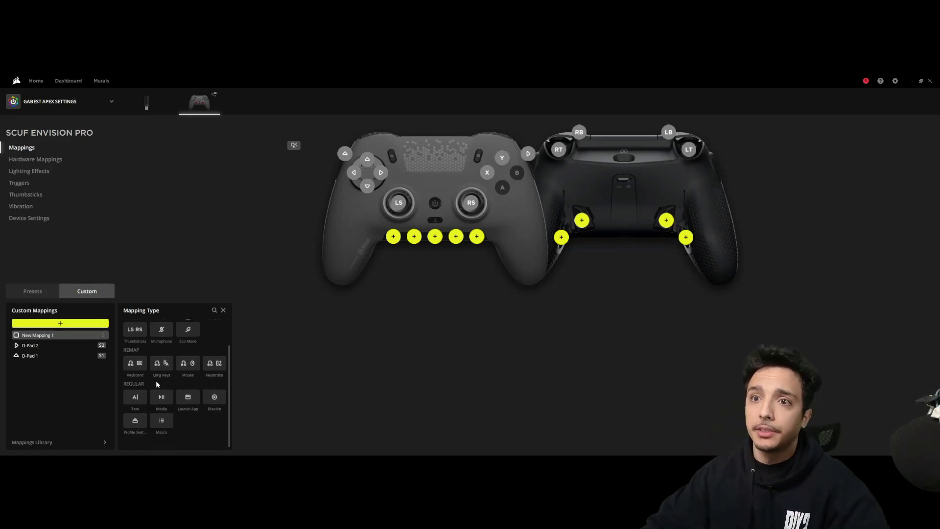
scroll(191, 382, down, 1)
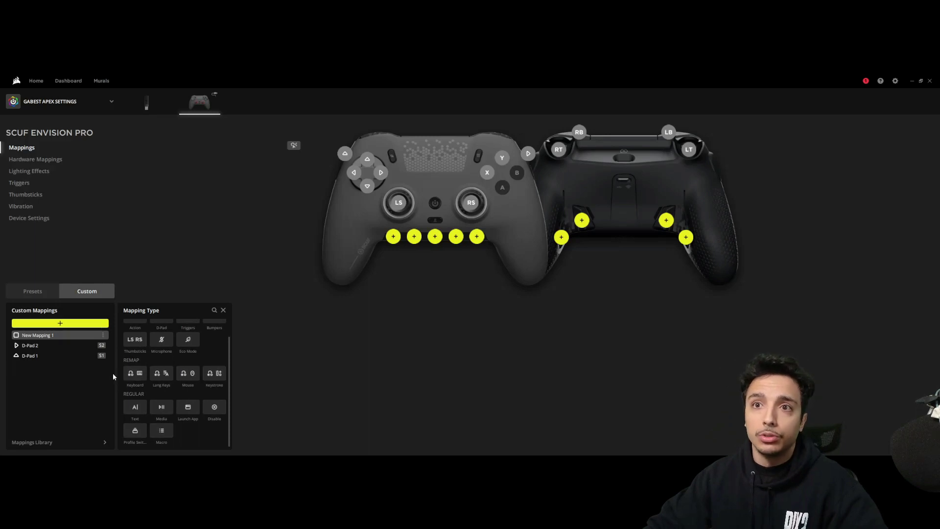
click(215, 374)
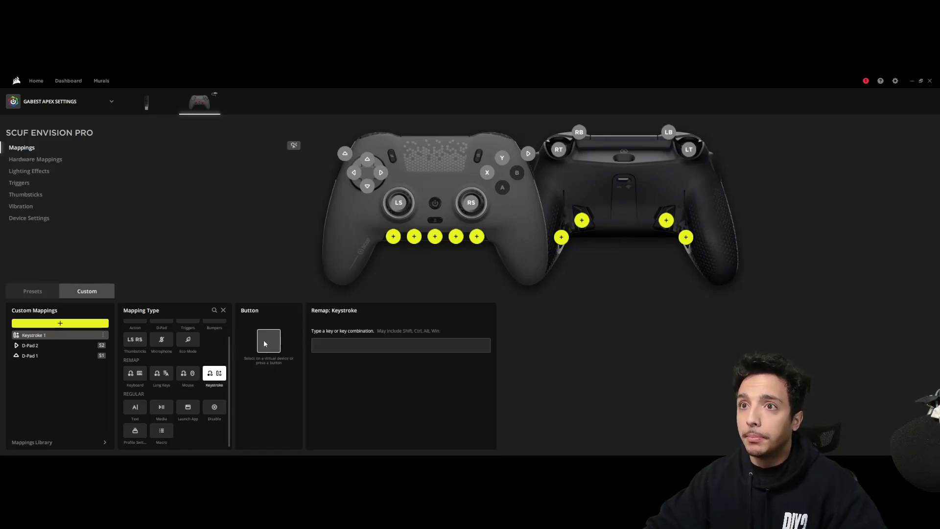
click(435, 237)
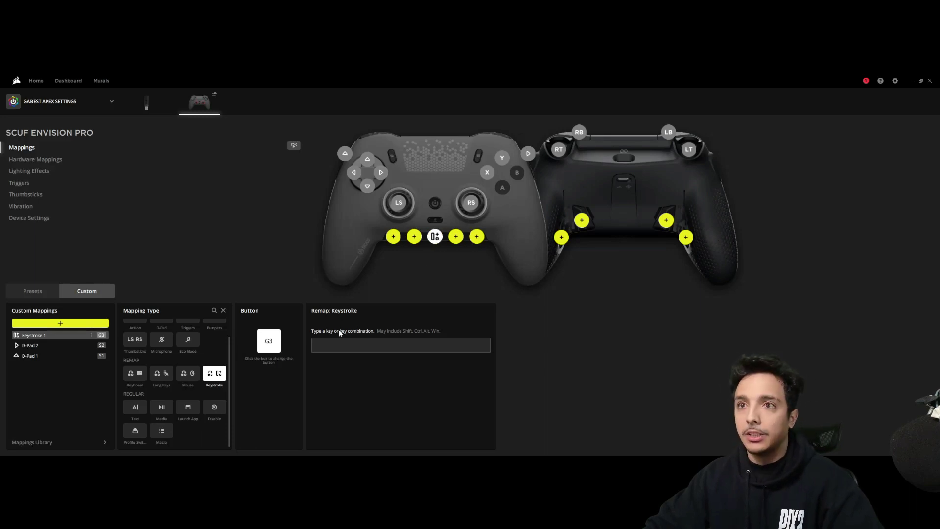
click(348, 348)
key(Num_Lock)
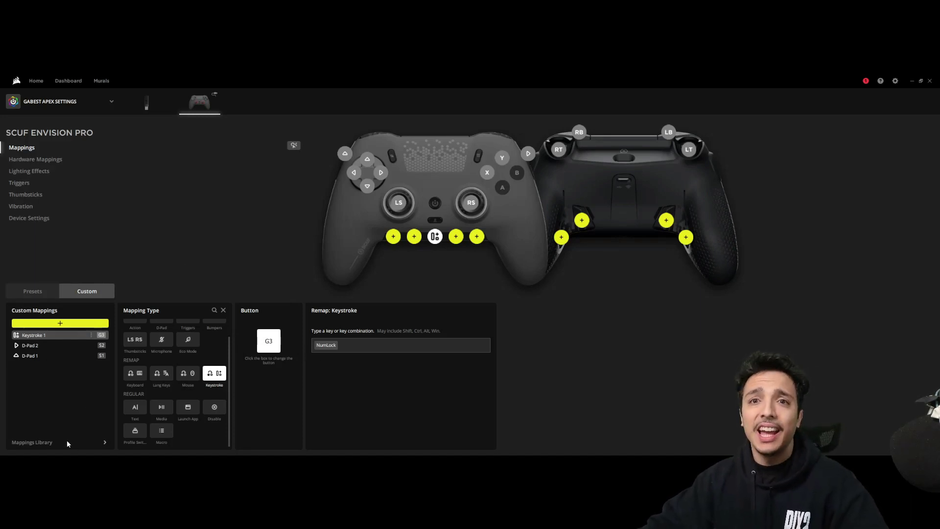
Copy the Crouch, Jump, Swap Weapon and Reload/Interact mappings from the Mappings Library into this profile's custom mappings.
click(105, 443)
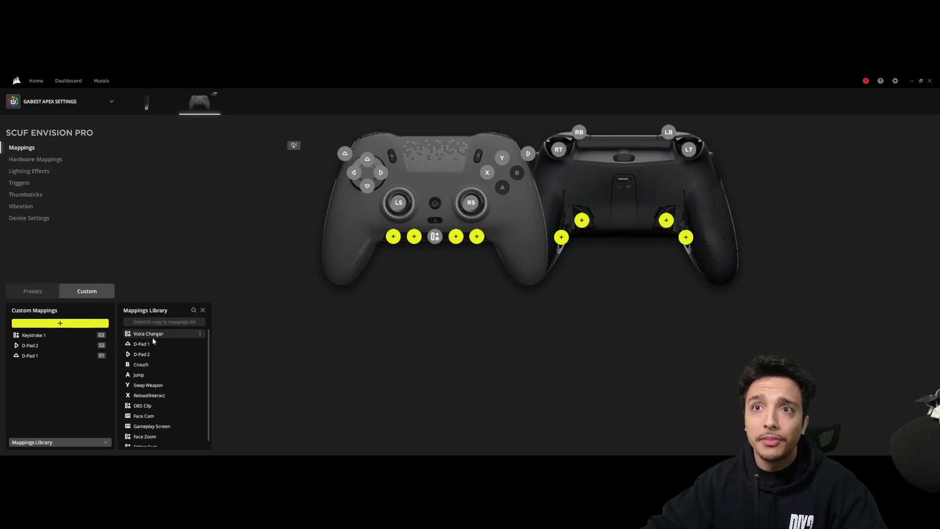
scroll(147, 353, down, 1)
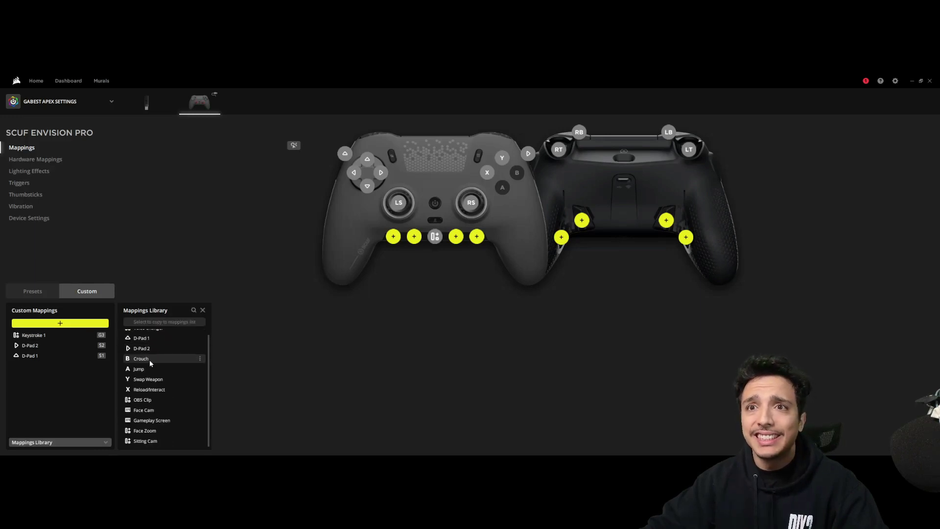
click(149, 359)
drag(149, 359, 34, 338)
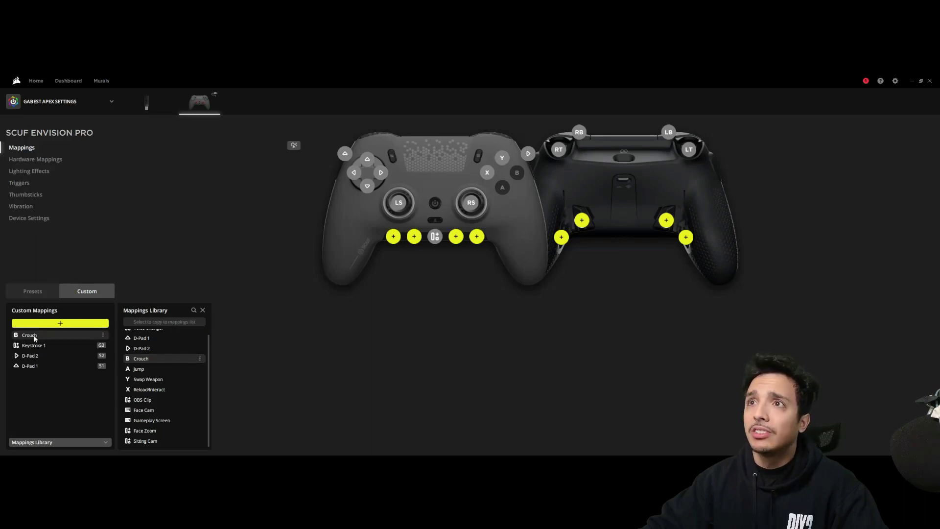
click(138, 368)
click(155, 322)
click(147, 379)
click(166, 321)
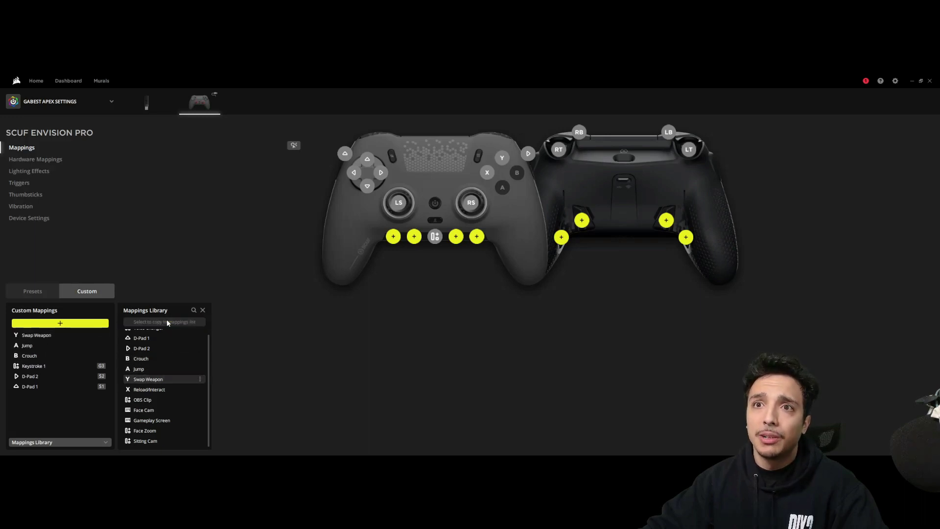
click(149, 389)
click(169, 322)
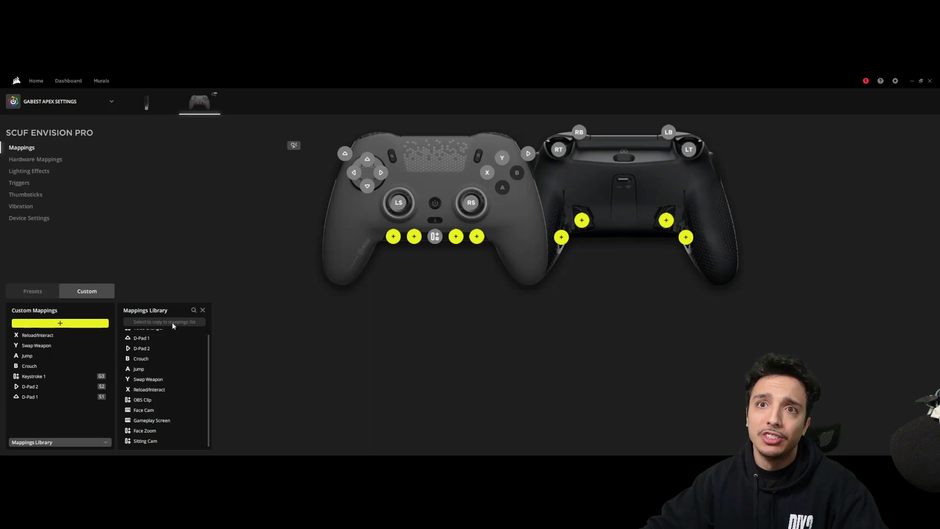
Assign the Reload/Interact mapping to back paddle P3 and the Swap Weapon mapping to back paddle P4.
click(57, 334)
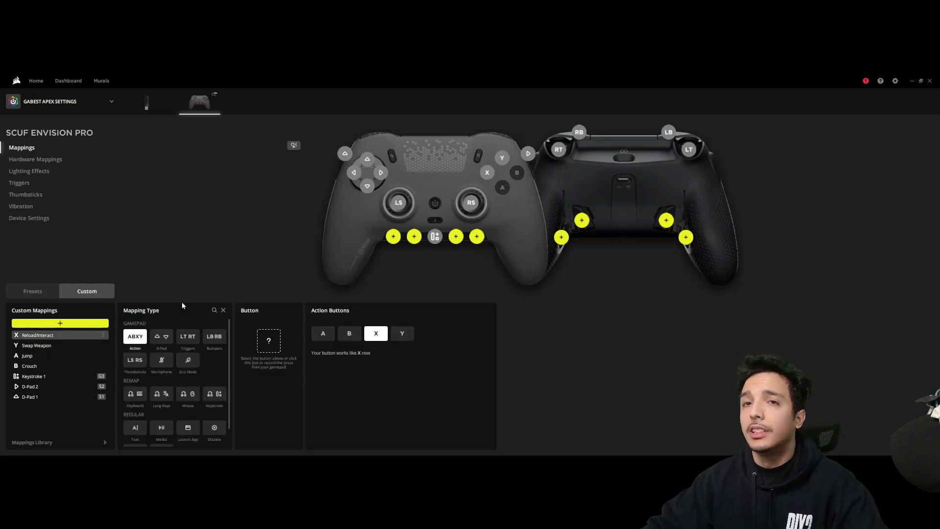
click(666, 221)
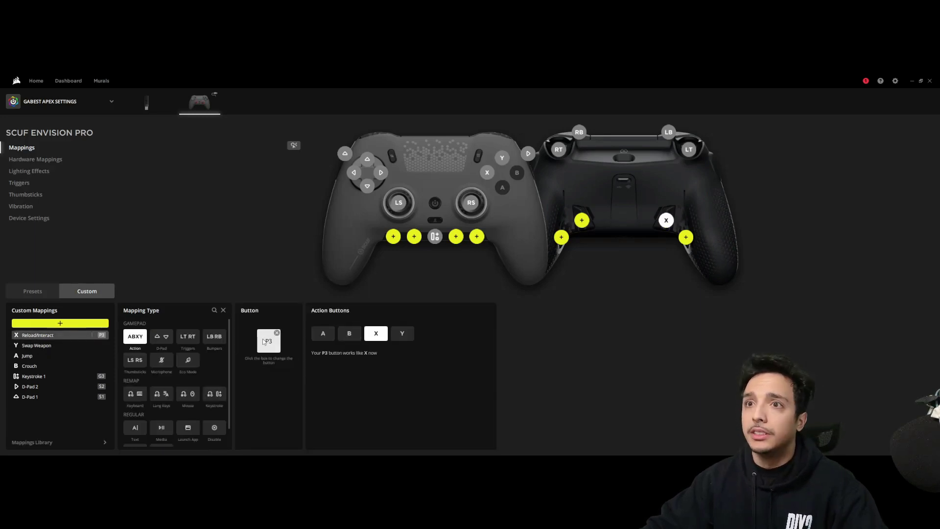
click(25, 347)
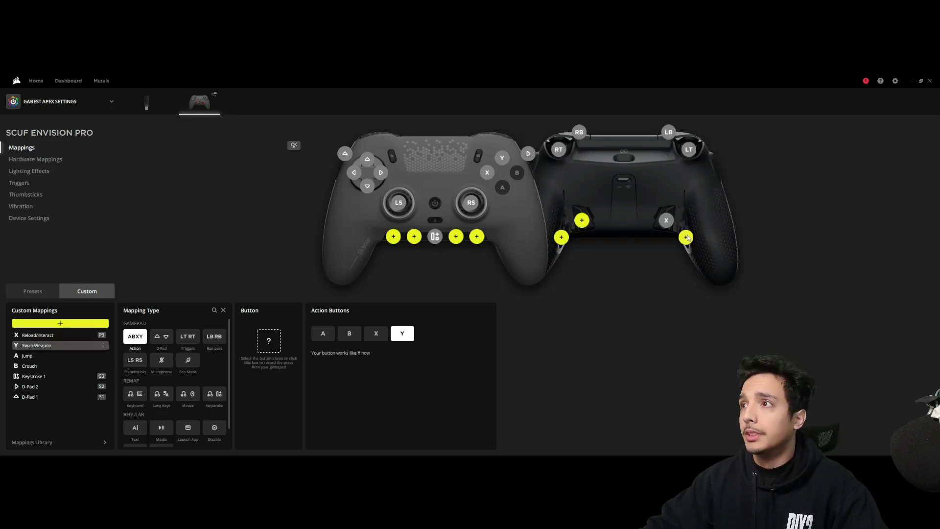
click(687, 238)
Assign the Jump mapping to back paddle P1 and the Crouch mapping to back paddle P2.
click(42, 356)
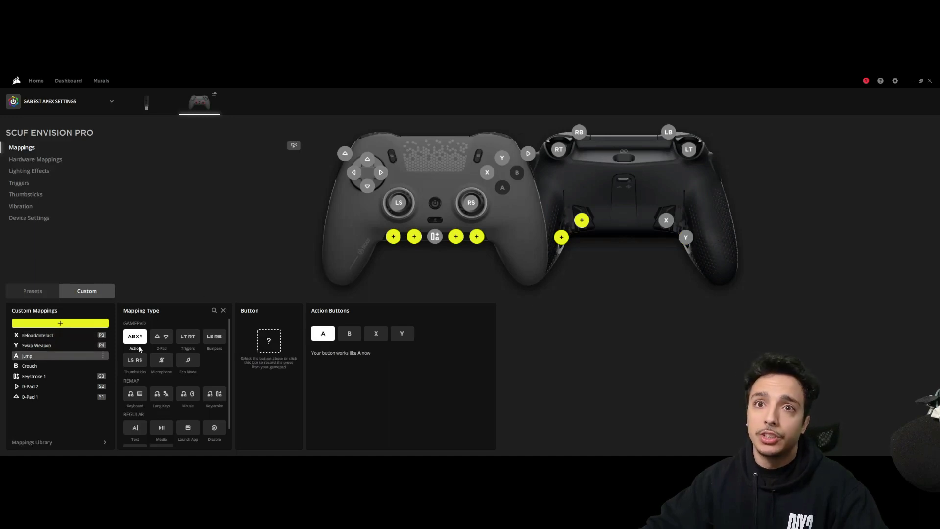
click(561, 237)
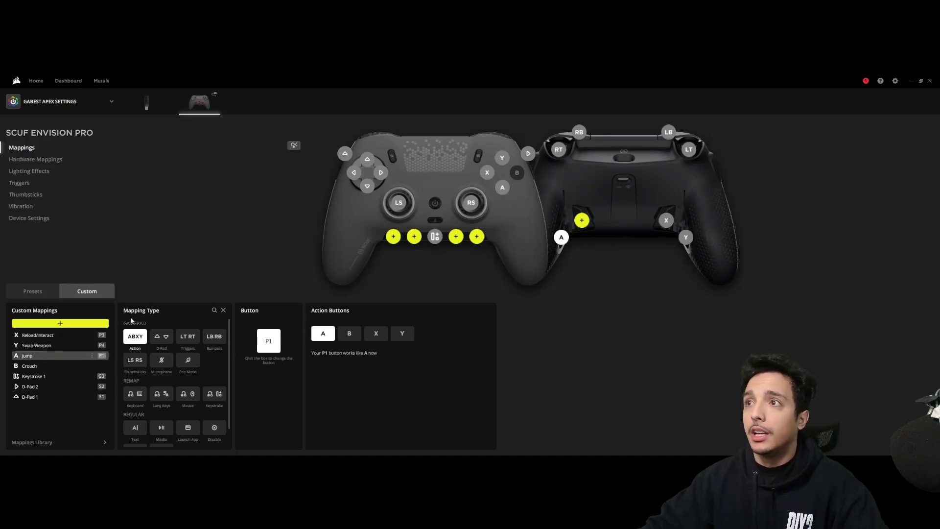
click(583, 221)
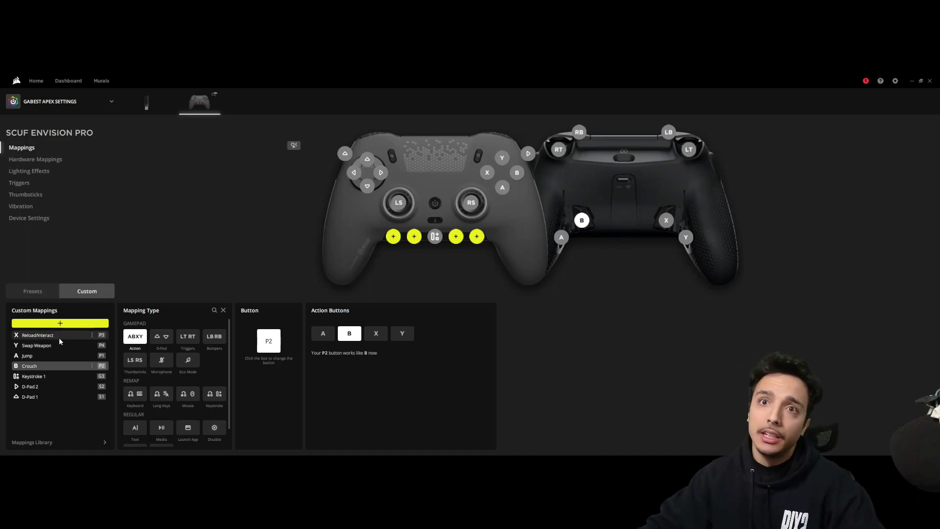
click(92, 335)
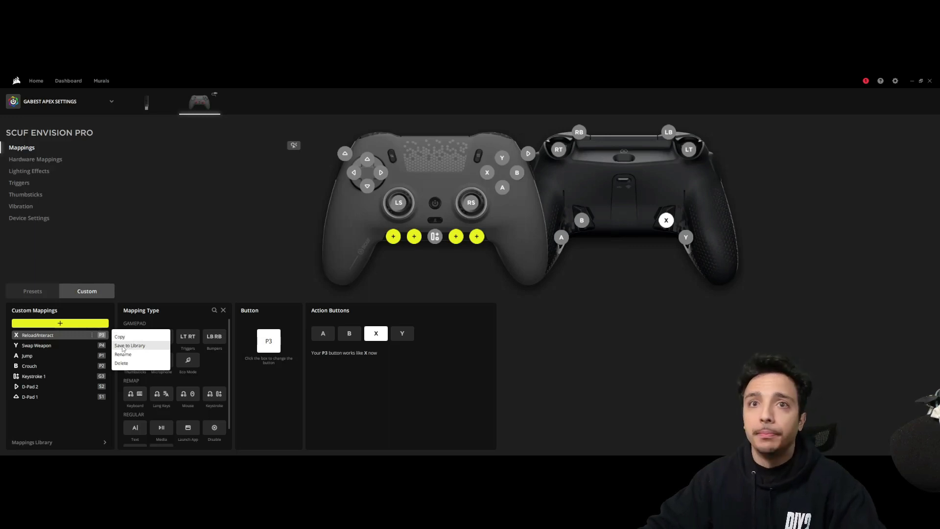
click(46, 416)
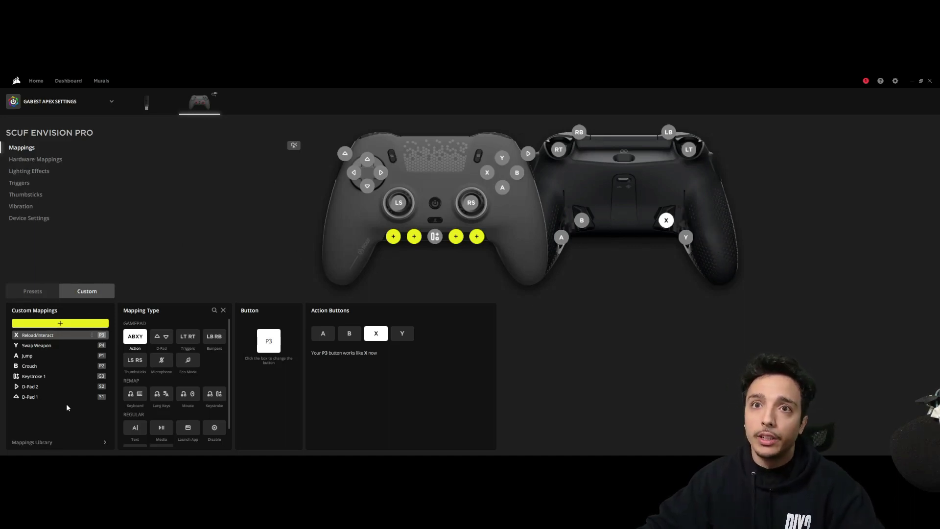
Copy the Face Cam mapping from the Mappings Library into the custom mappings and assign it to G5.
click(105, 443)
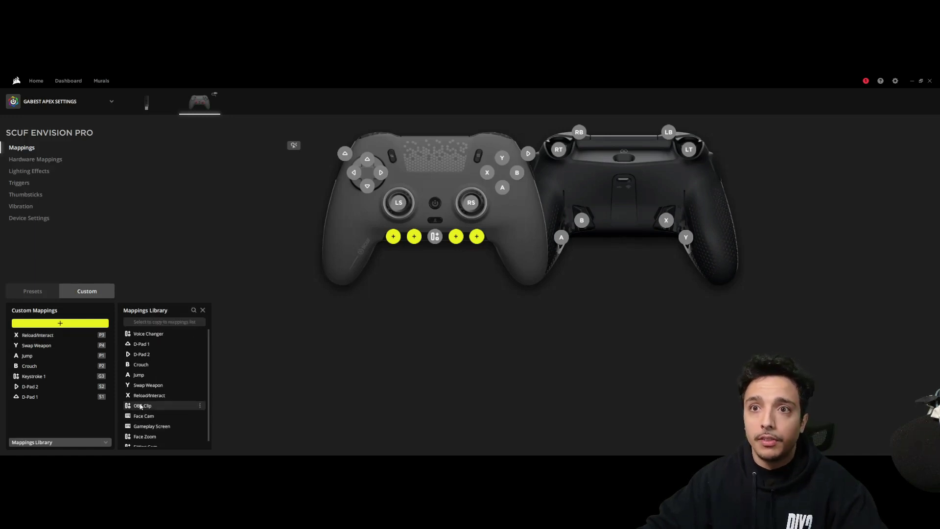
scroll(154, 410, down, 1)
click(156, 409)
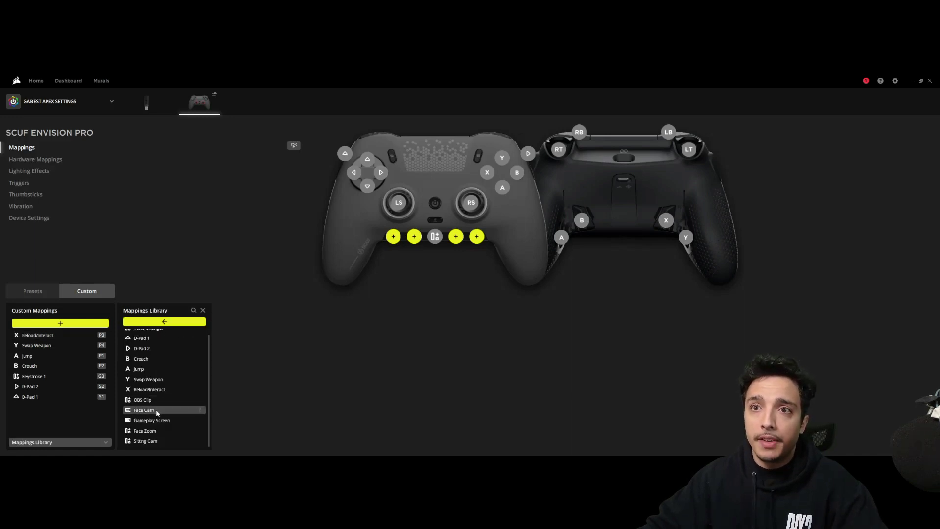
click(179, 321)
click(40, 335)
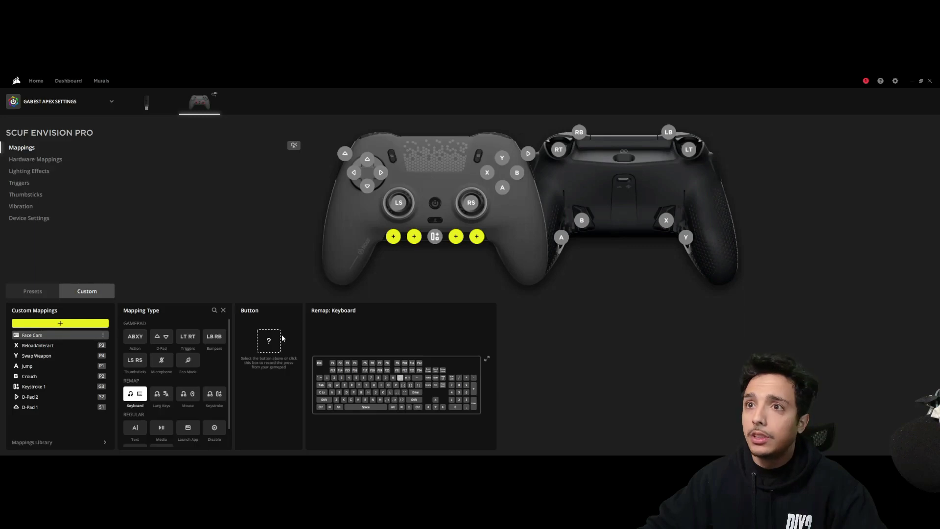
click(477, 237)
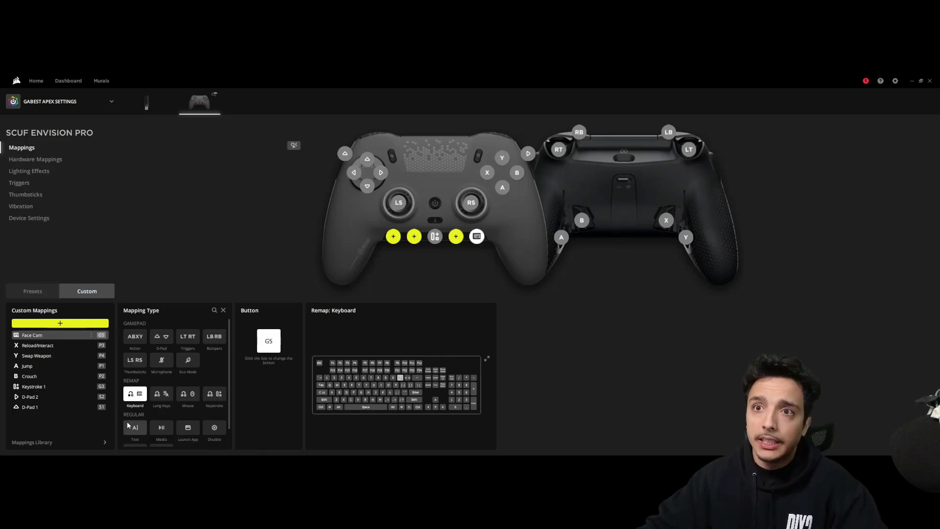
Copy the Gameplay Screen mapping from the Mappings Library into the custom mappings and assign it to G1.
click(60, 323)
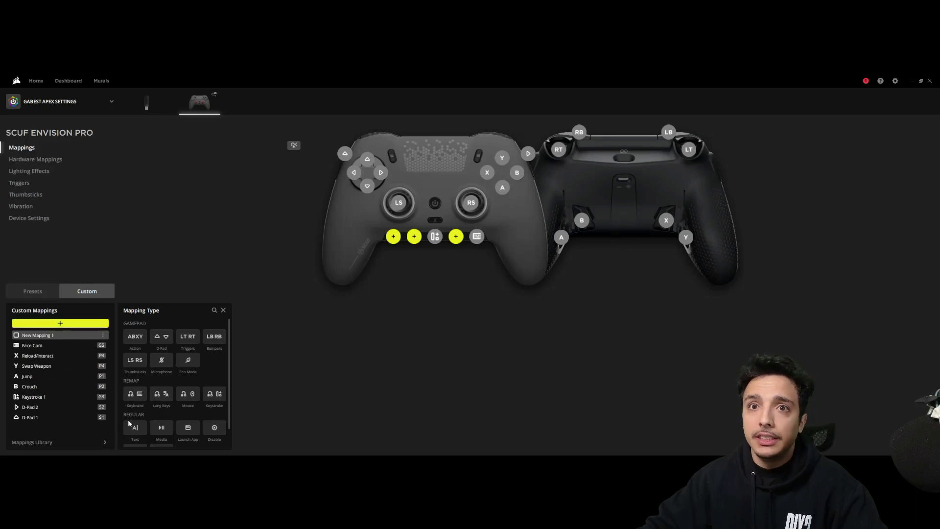
click(104, 443)
scroll(161, 387, down, 3)
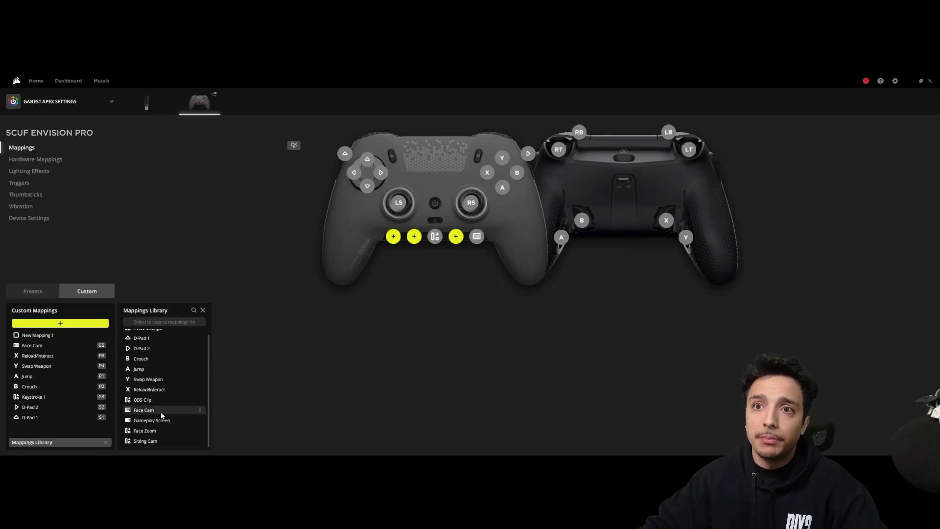
click(152, 420)
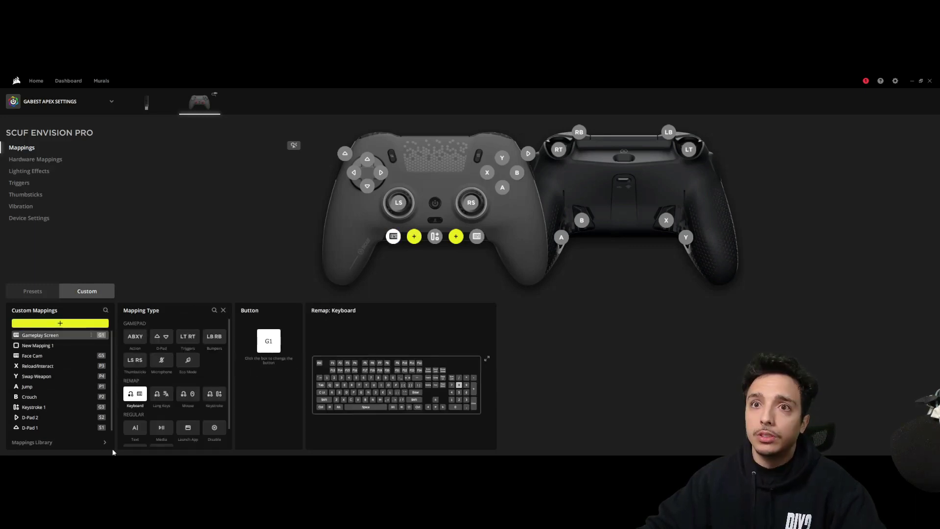
Copy the Face Zoom and Sitting Cam mappings from the Mappings Library, assigning Face Zoom to G4 and Sitting Cam to G2.
click(105, 443)
scroll(161, 387, down, 3)
click(147, 419)
click(147, 430)
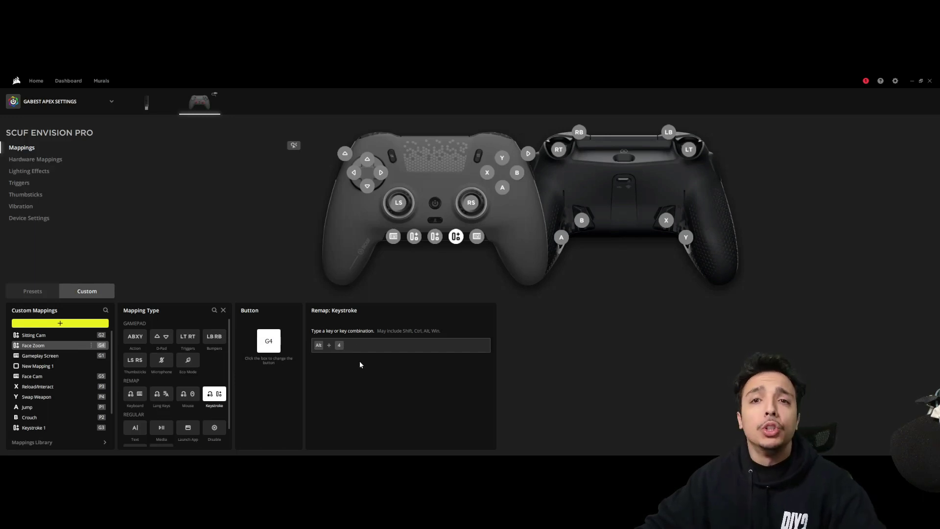
scroll(188, 407, down, 1)
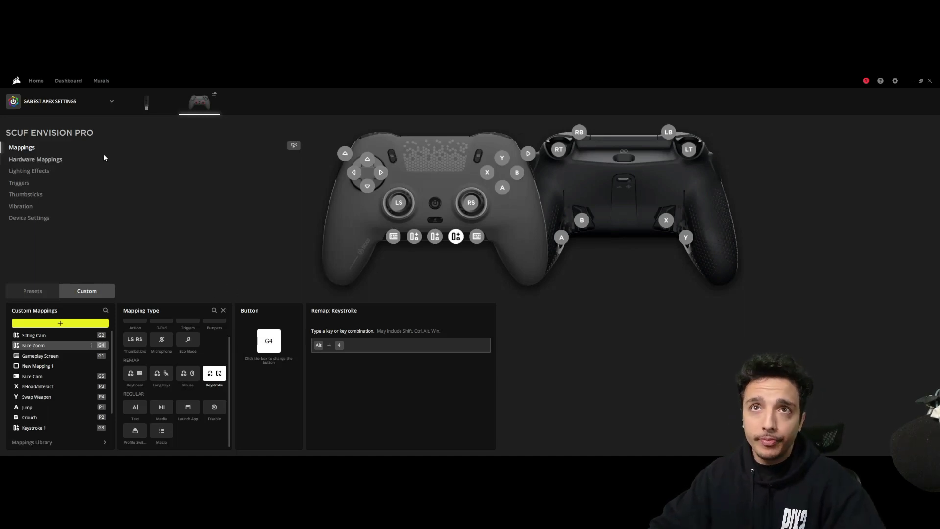
Open the controller's Hardware Mappings and switch from the Shooters preset to custom mappings.
click(59, 159)
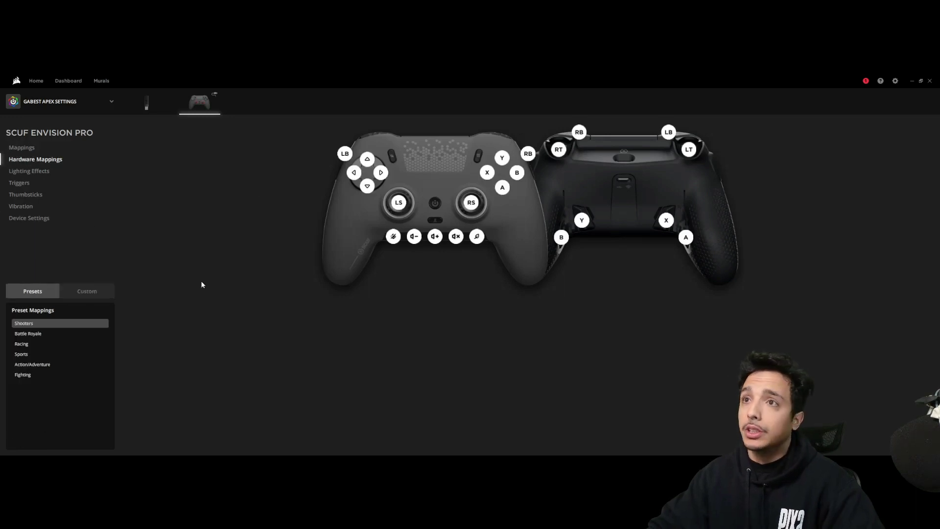
click(81, 292)
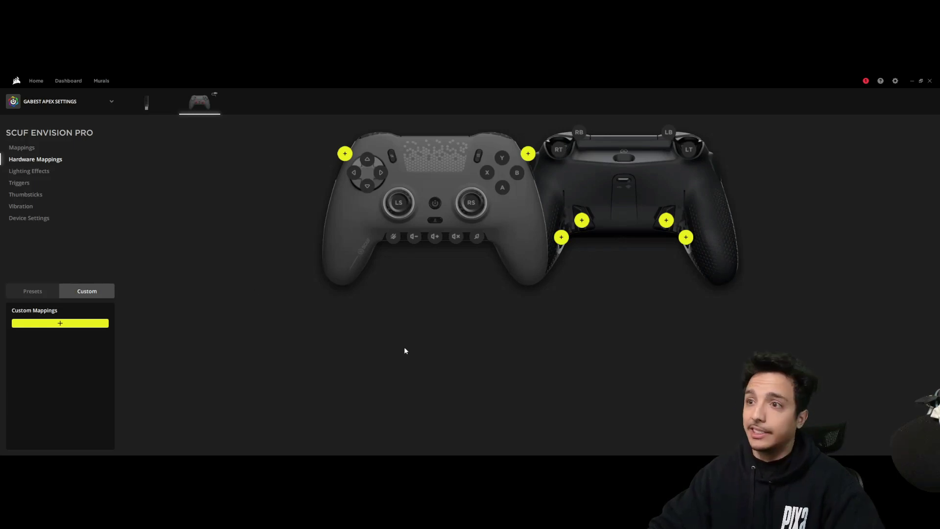
click(32, 291)
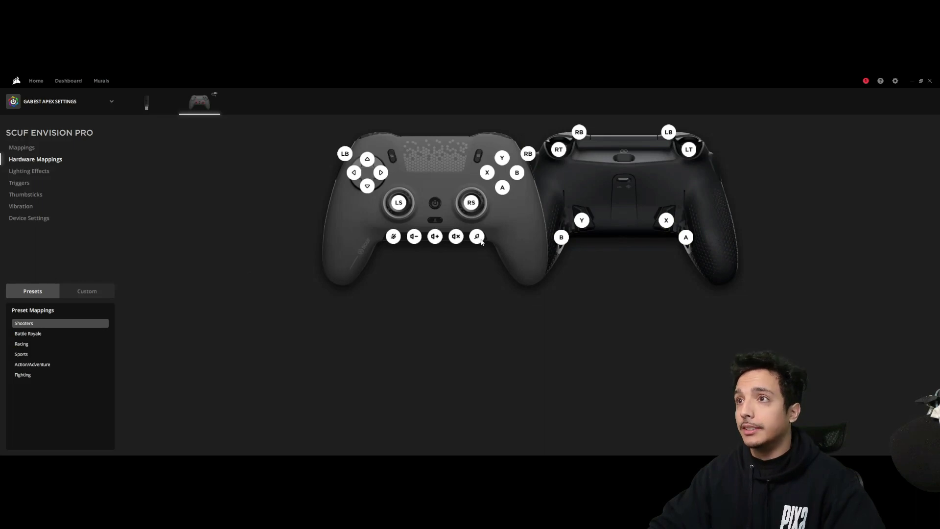
click(77, 289)
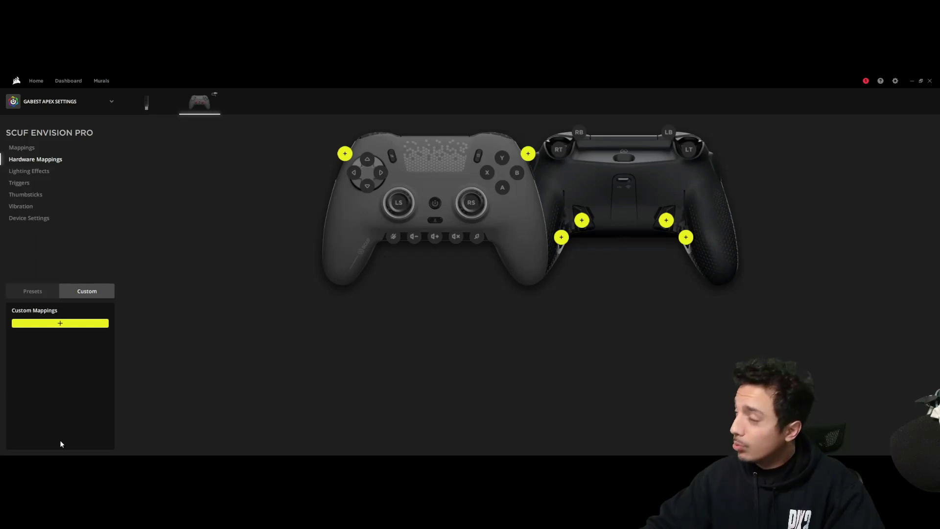
Add two D-Pad hardware mappings that make side button S1 act as Up and side button S2 act as Right.
click(61, 324)
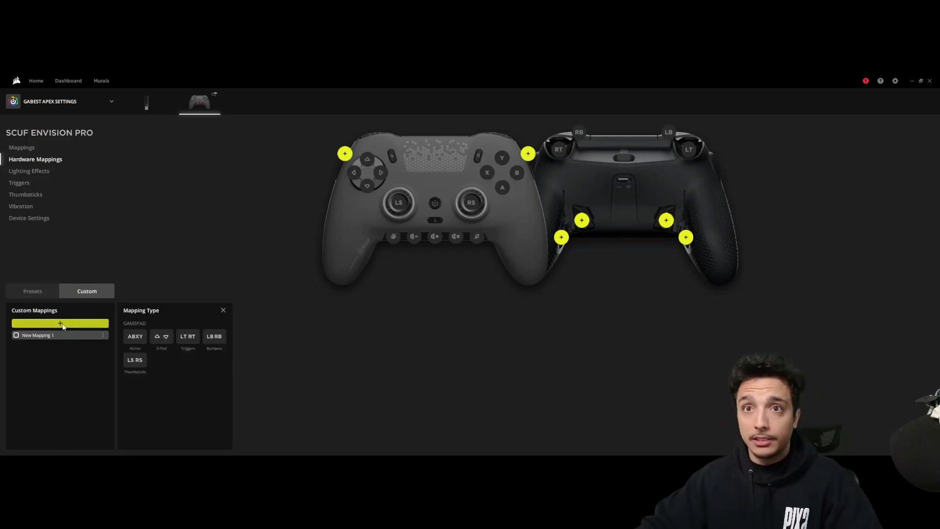
click(166, 341)
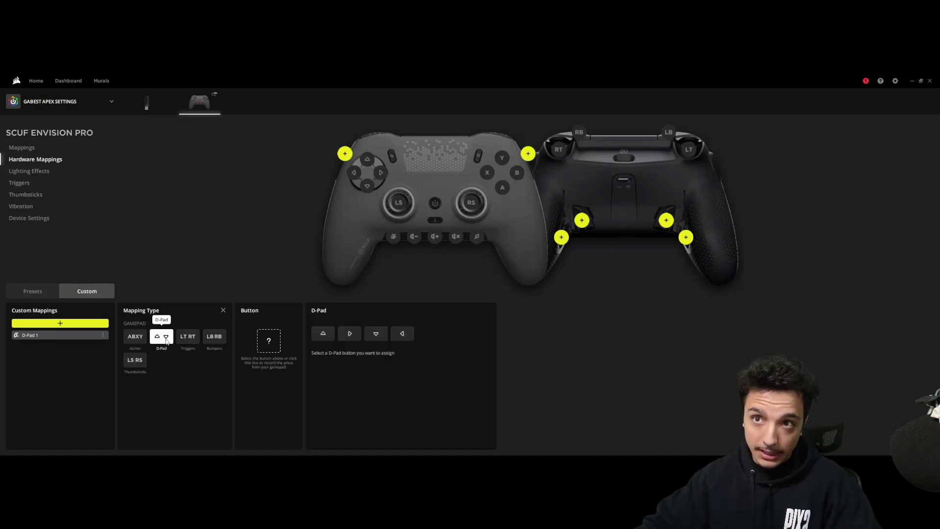
click(269, 341)
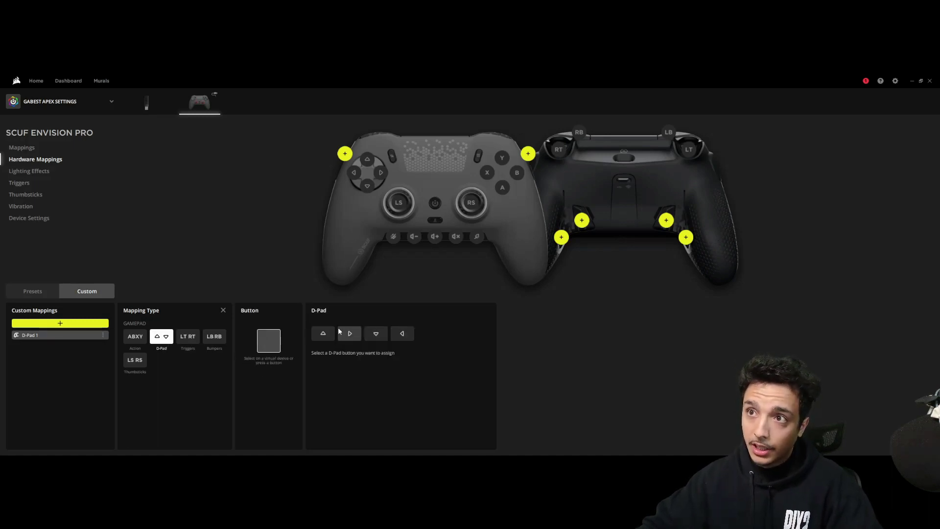
click(324, 333)
click(345, 155)
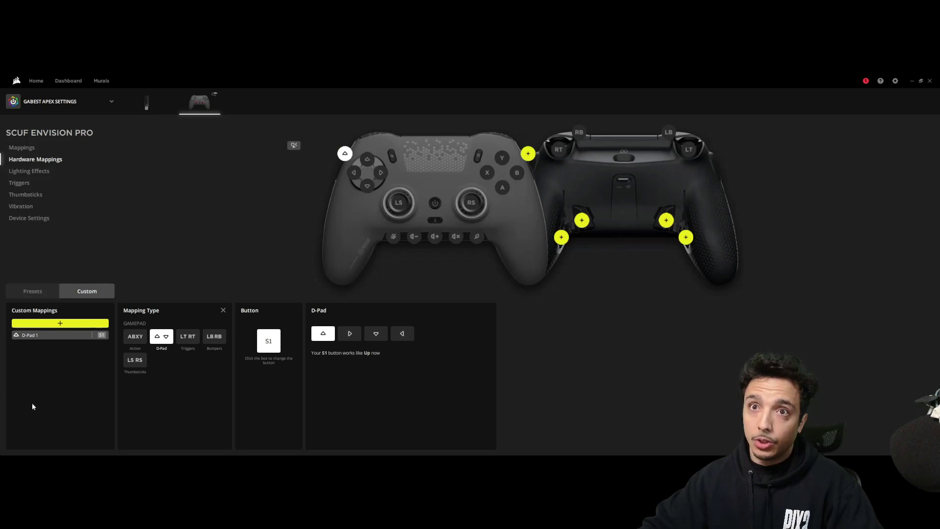
click(65, 323)
click(269, 341)
click(349, 333)
Add two Action hardware mappings that make paddle P1 act as A and paddle P2 act as B.
click(60, 323)
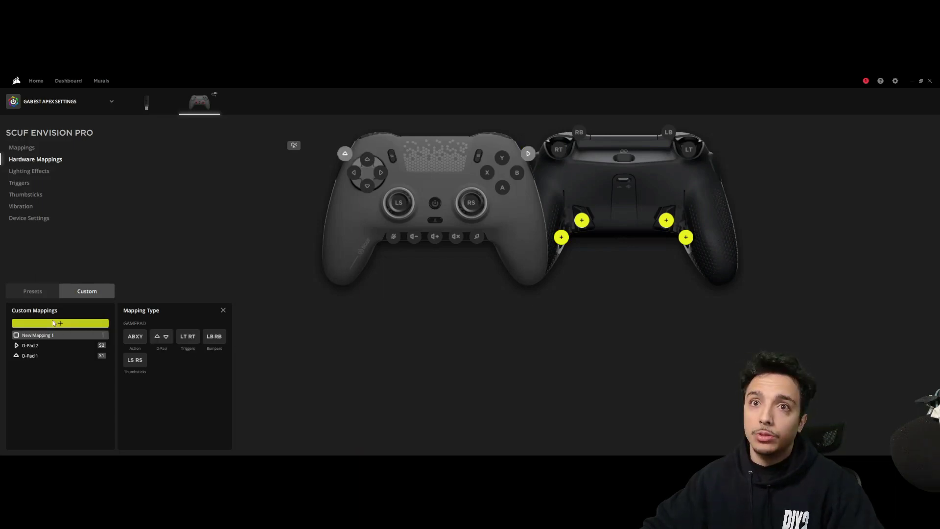
click(135, 336)
click(269, 340)
click(324, 333)
click(59, 323)
click(135, 336)
click(582, 220)
click(350, 332)
Add an Action hardware mapping that makes back paddle P3 act as X.
click(59, 323)
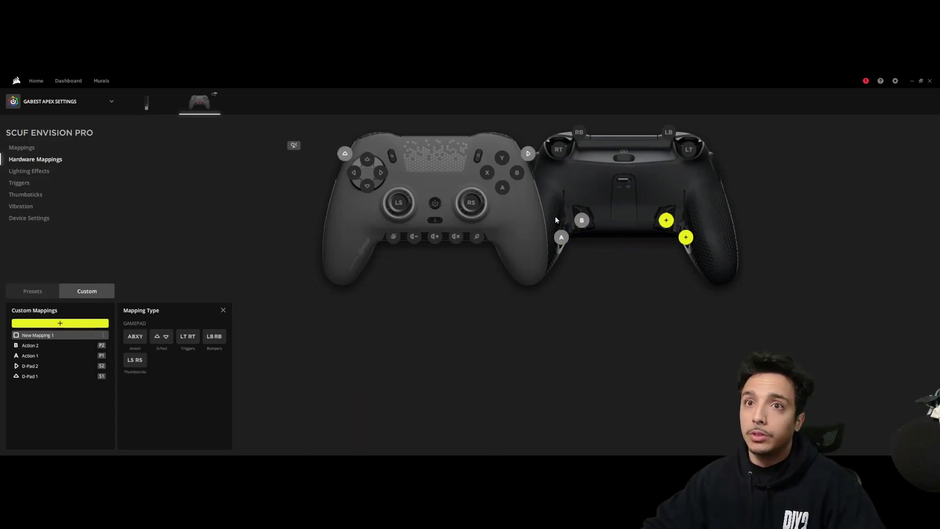
click(135, 336)
click(268, 340)
click(376, 333)
click(666, 220)
Add an Action hardware mapping that makes back paddle P4 act as Y.
click(60, 323)
click(135, 336)
click(268, 340)
click(686, 237)
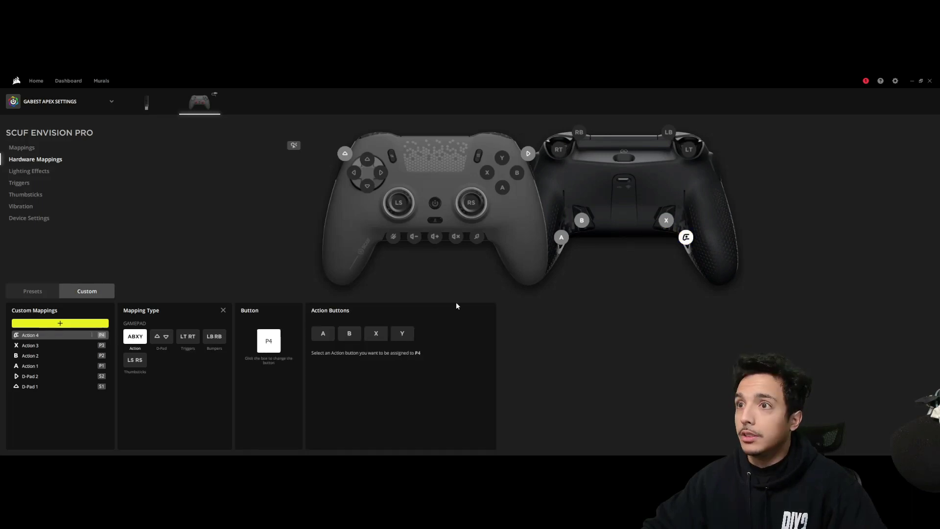
click(402, 332)
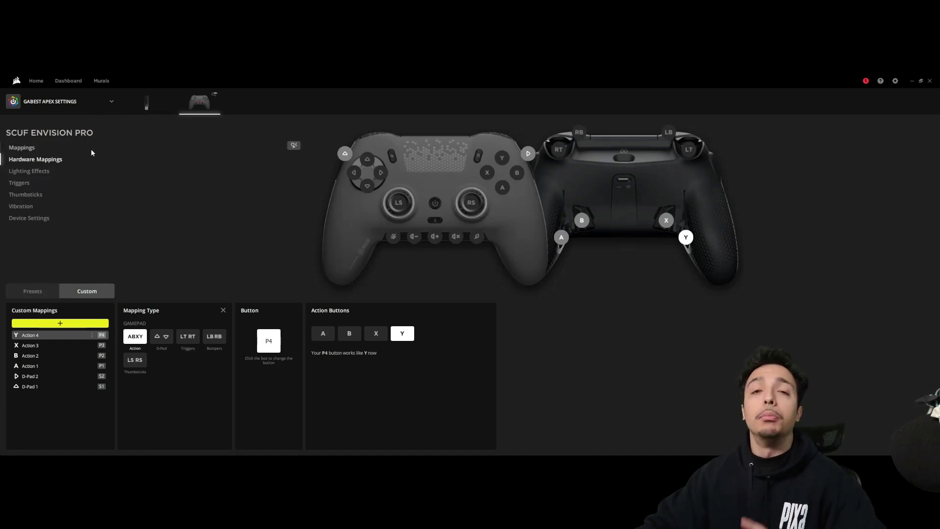
Save the current profile to the controller's onboard memory by overwriting Slot #3 in the device settings, and close the settings.
click(22, 148)
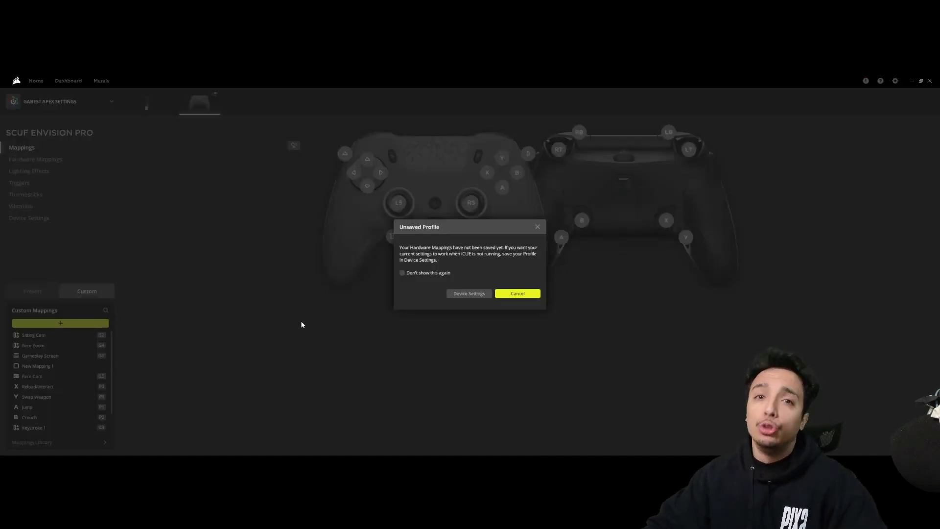
click(483, 293)
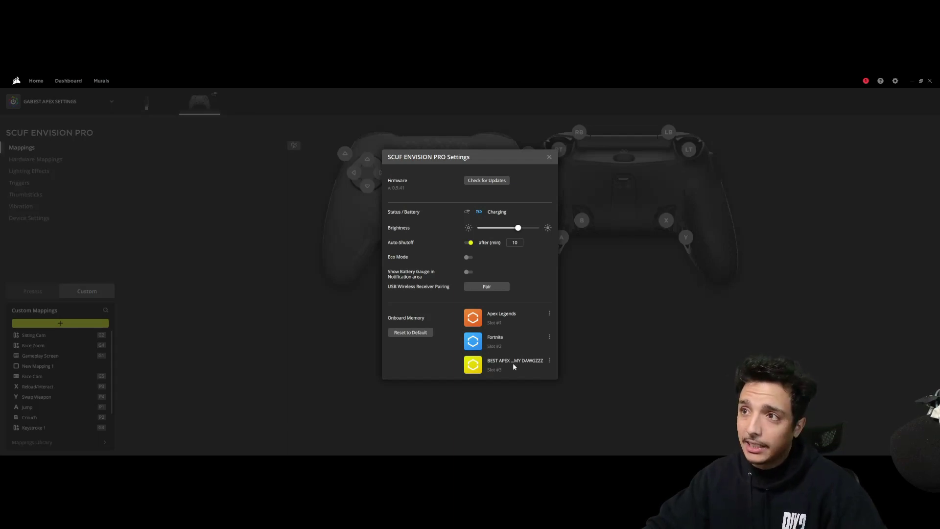
click(549, 361)
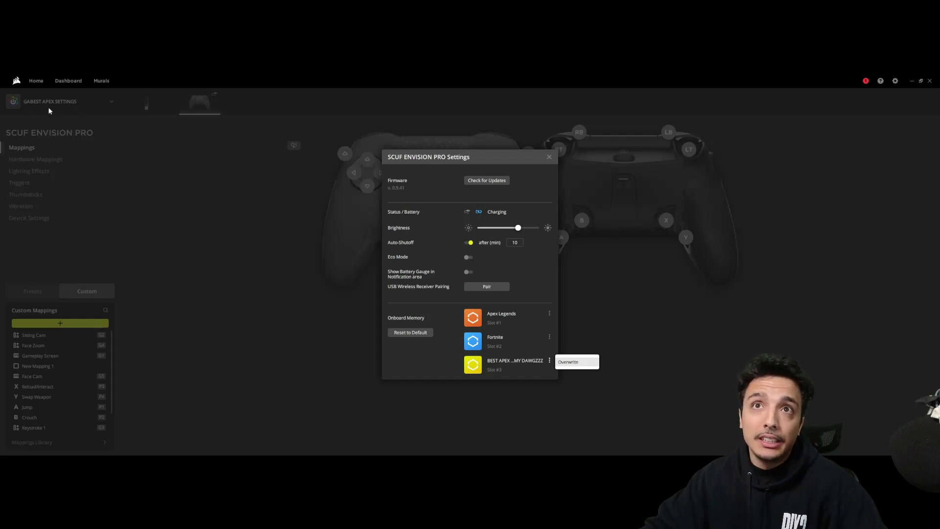
click(574, 362)
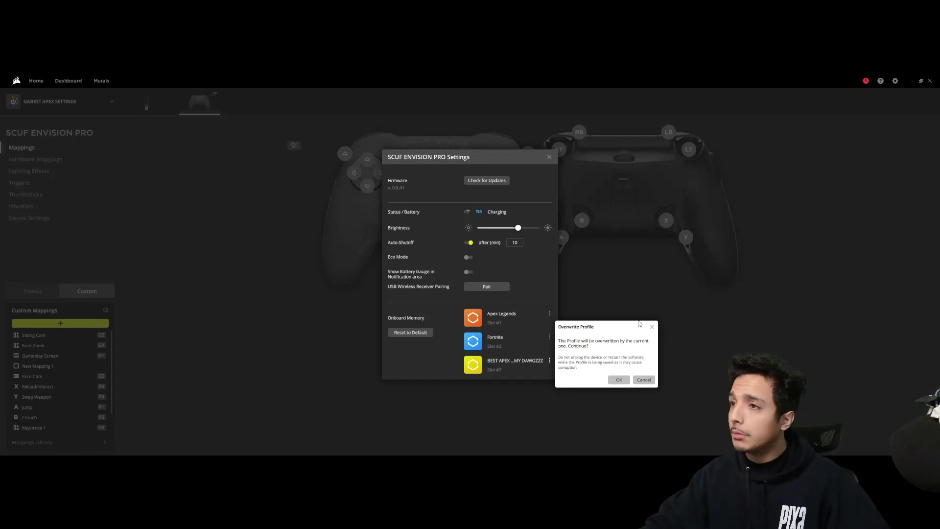
click(619, 380)
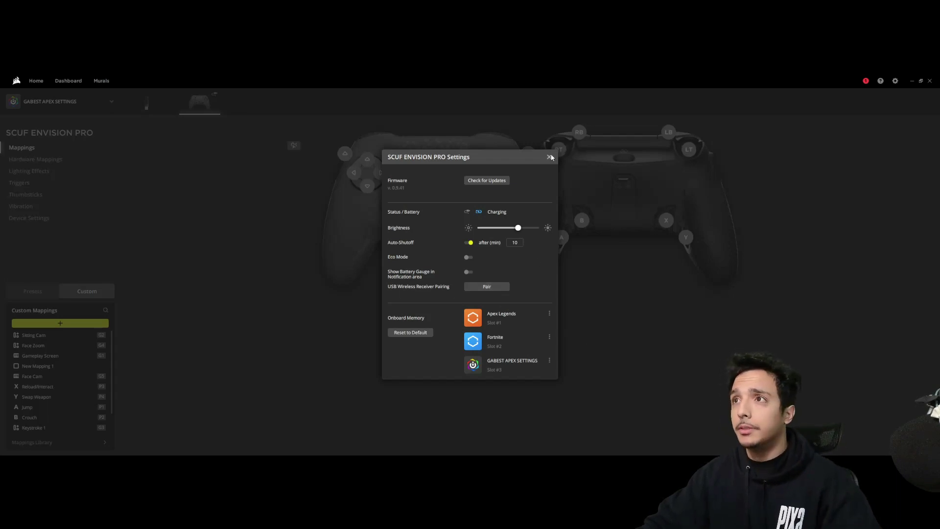
key(Escape)
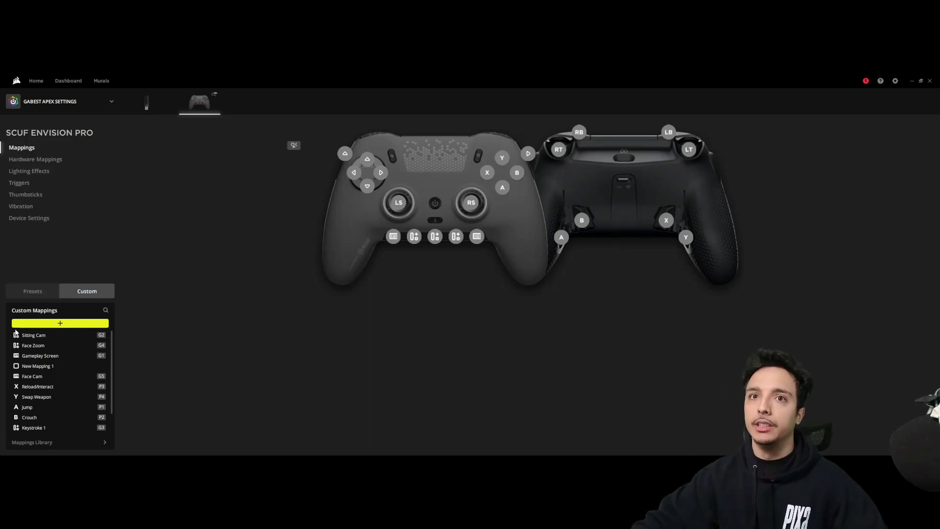
Add a lighting layer to the controller and give it the Color Shift preset effect.
click(30, 160)
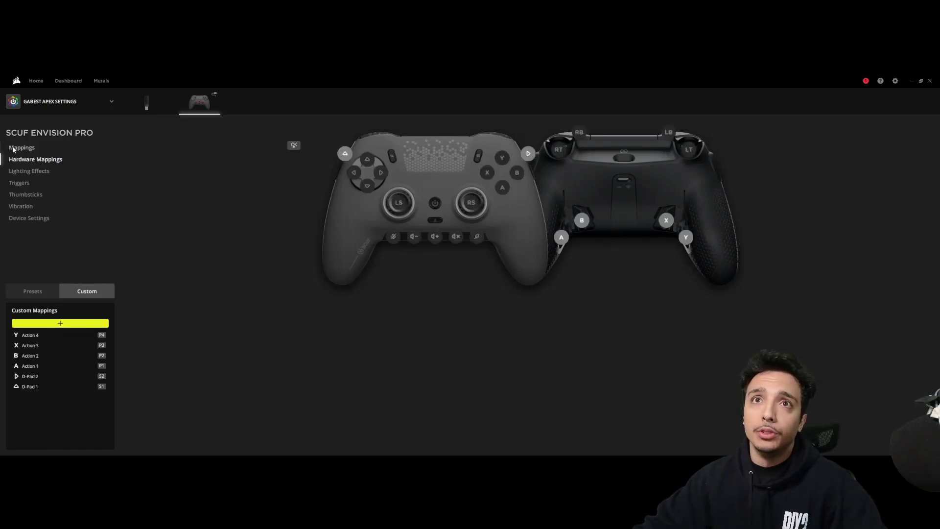
click(36, 173)
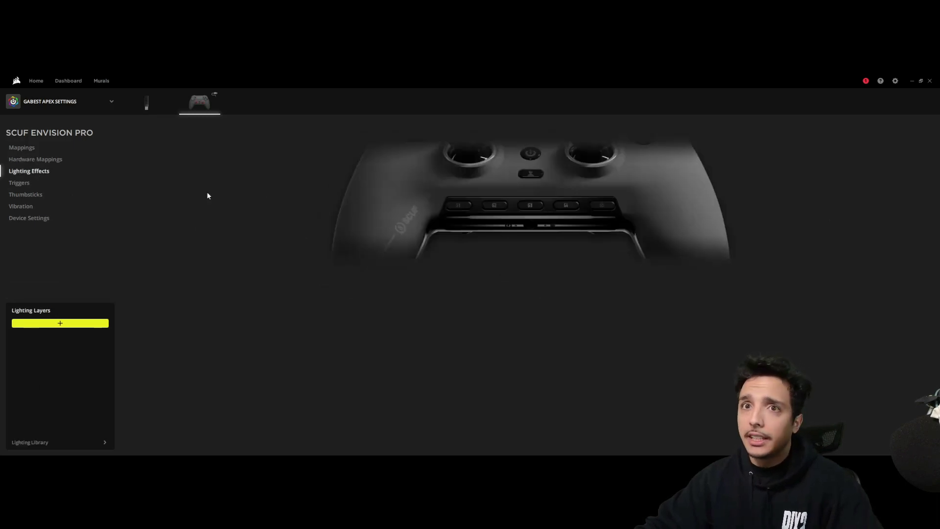
click(71, 324)
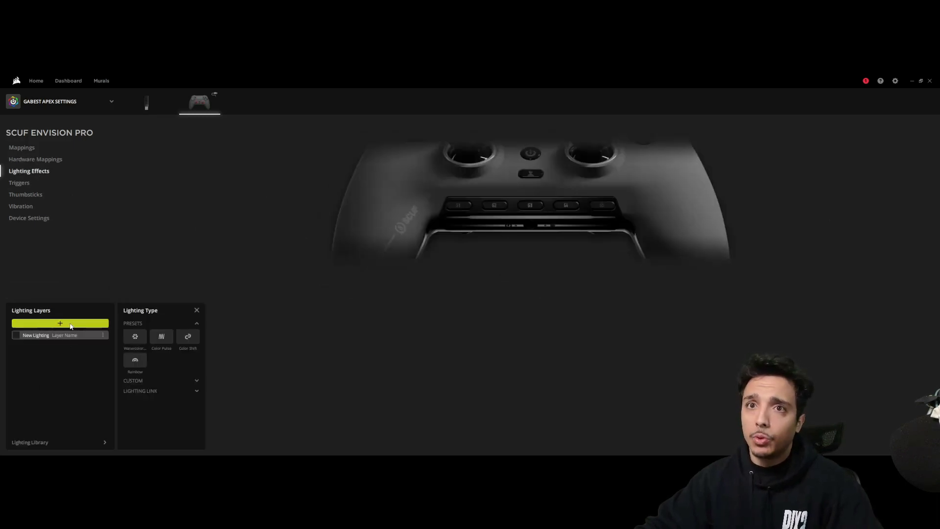
click(141, 338)
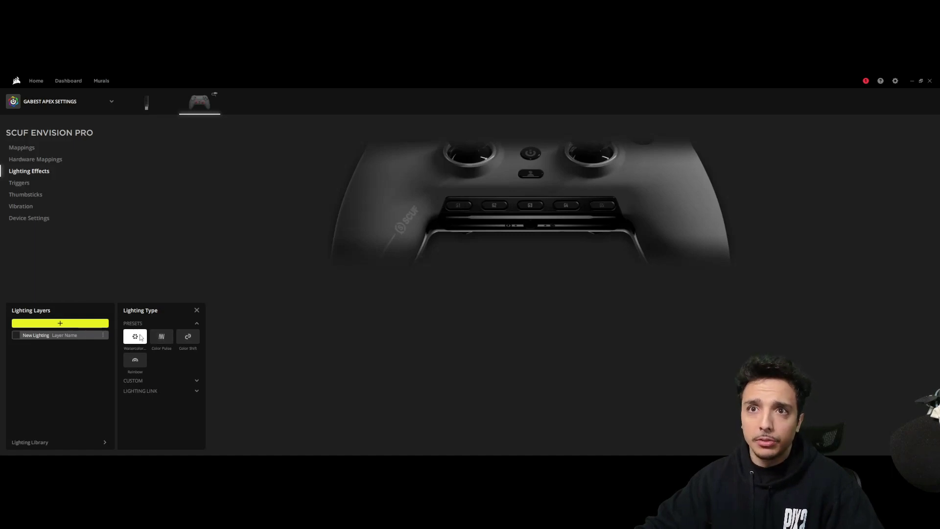
click(168, 340)
click(194, 339)
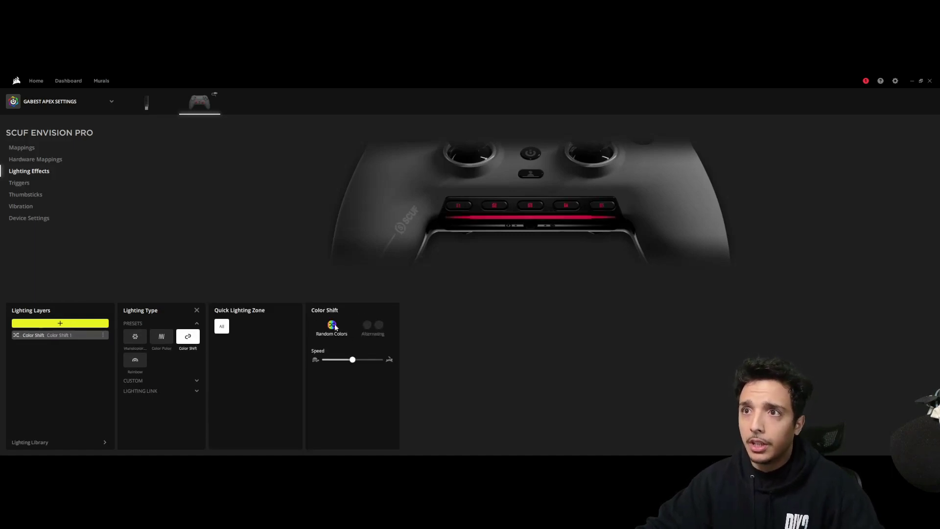
Set the Color Shift effect to alternate between mint green and red, at the fastest speed.
click(371, 328)
click(366, 325)
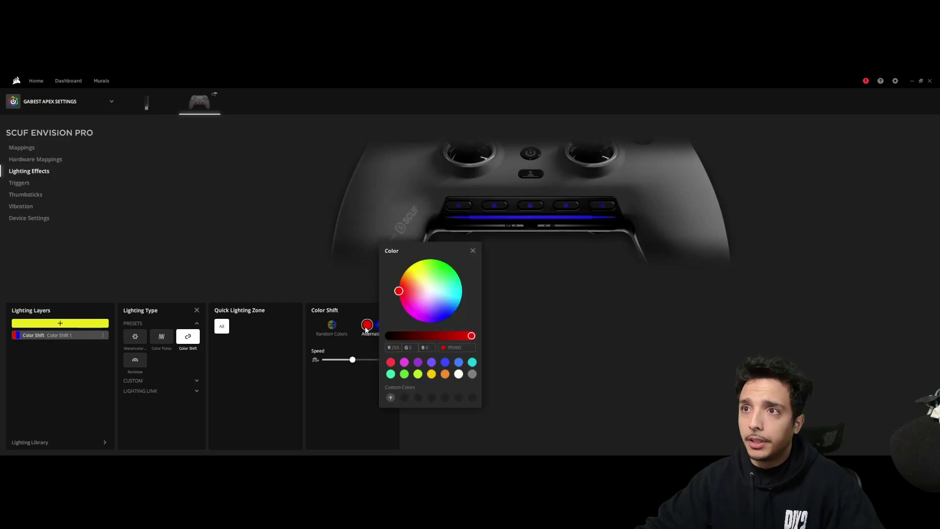
click(459, 363)
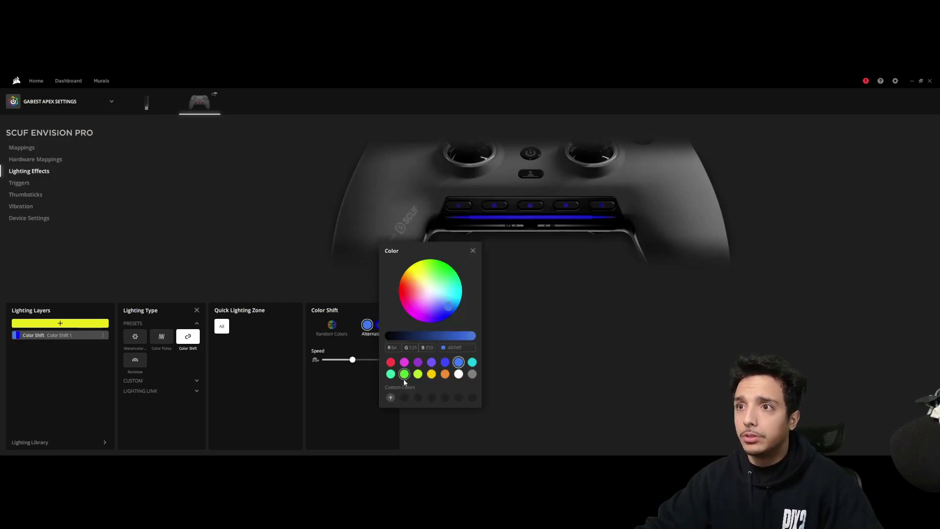
click(391, 374)
click(379, 325)
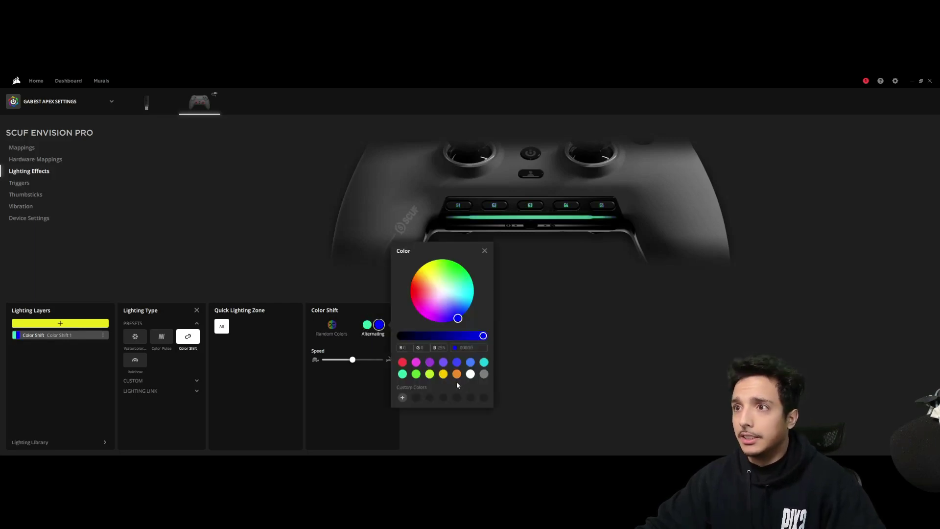
click(402, 362)
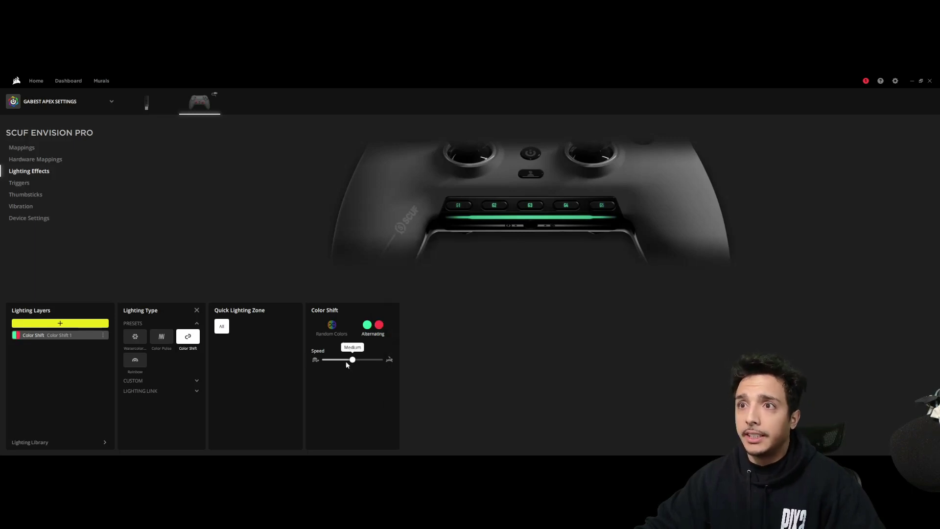
drag(353, 360, 402, 372)
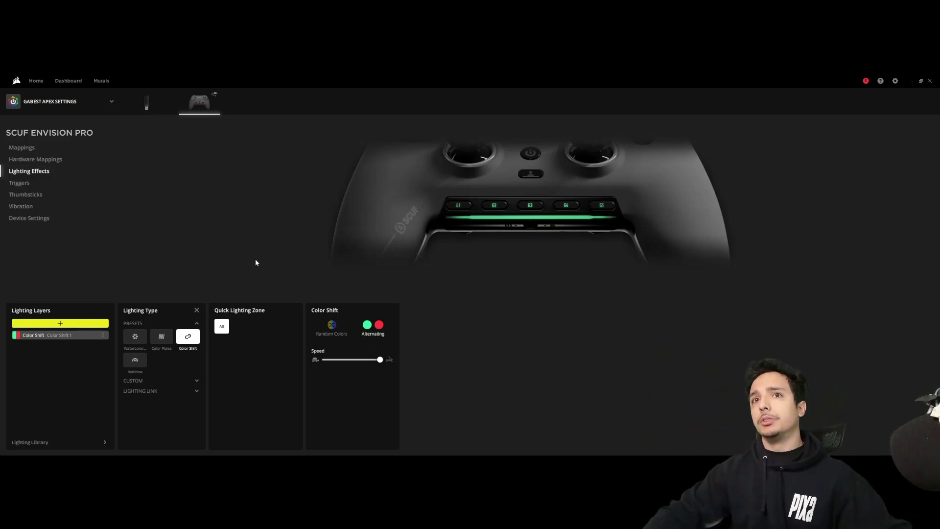
Try the Default response curve on the left trigger for comparison and return it to Aggressive.
click(20, 182)
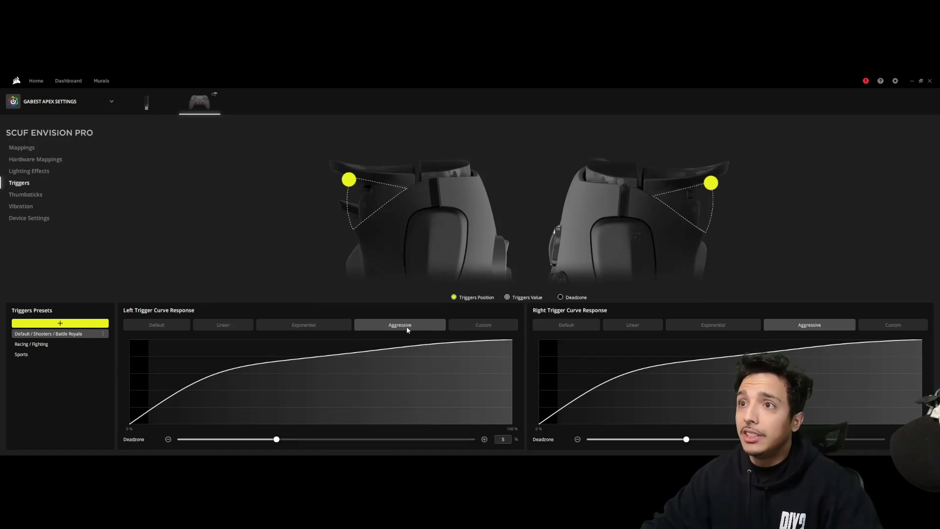
click(177, 323)
click(396, 331)
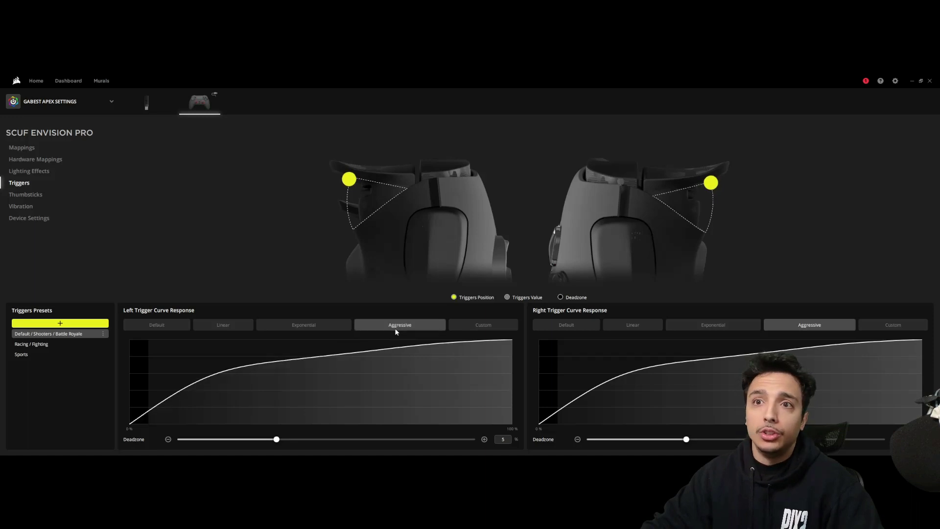
click(155, 326)
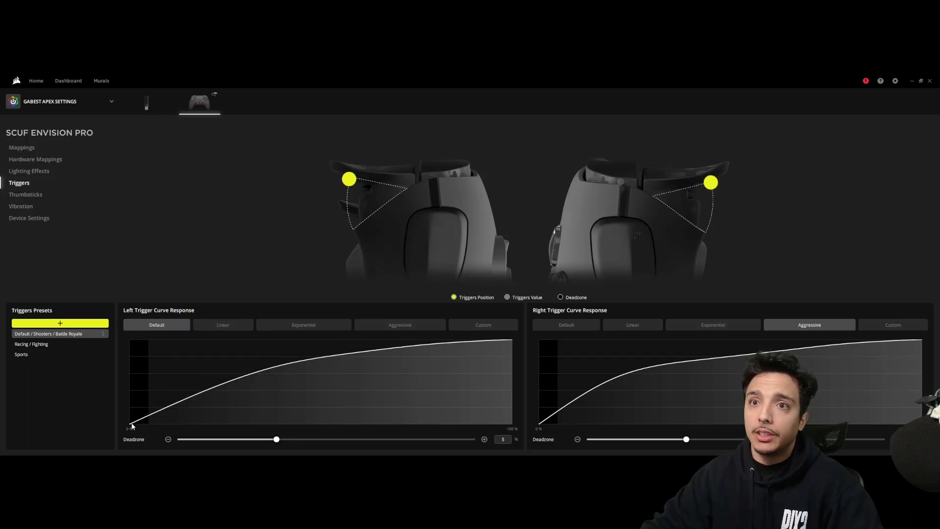
click(398, 325)
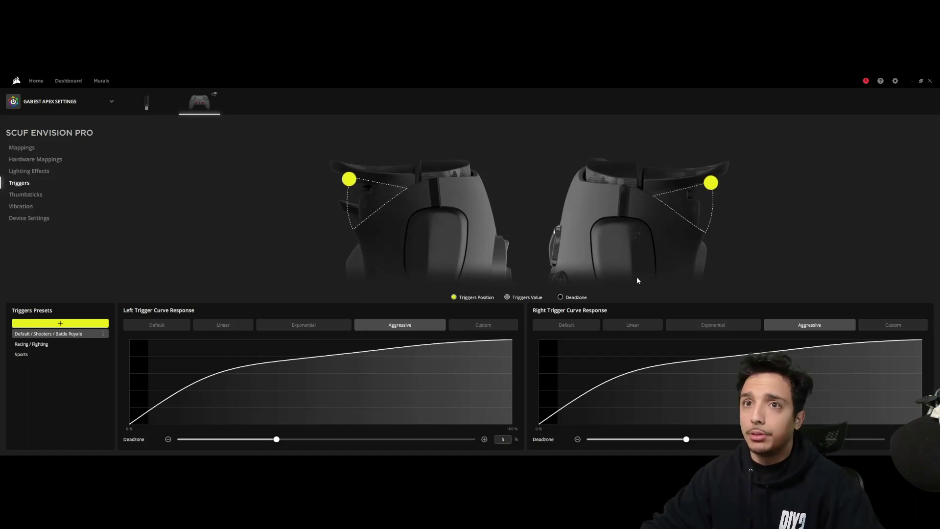
Review the thumbstick curves, vibration intensities, device settings and onboard memory slots, and the software and hardware mappings.
click(34, 197)
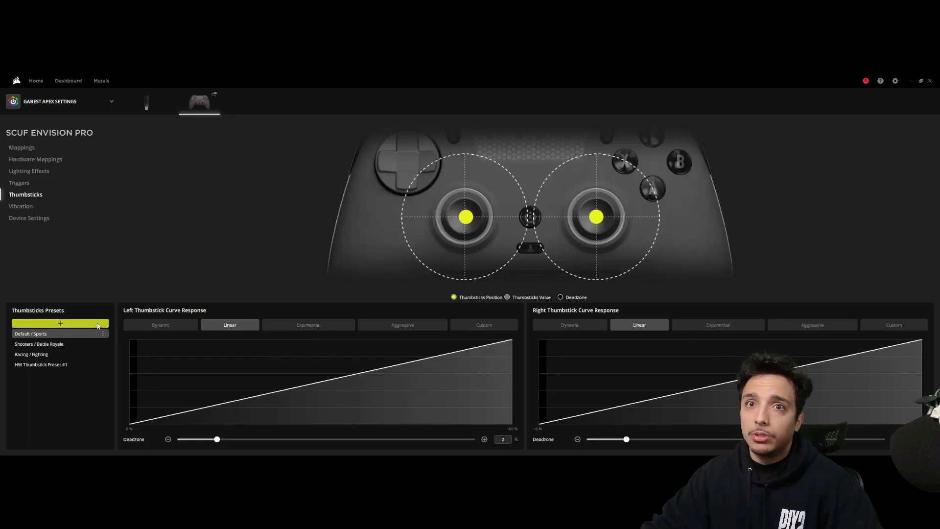
click(30, 208)
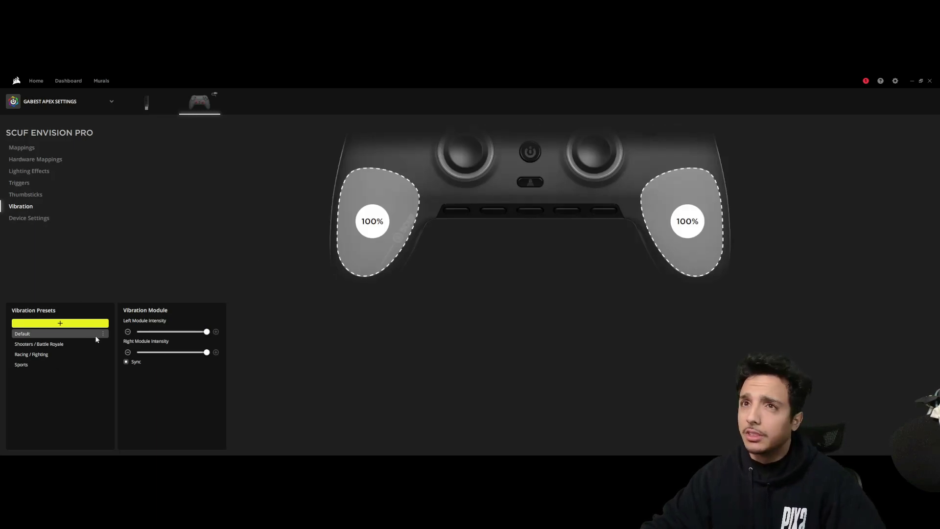
click(47, 218)
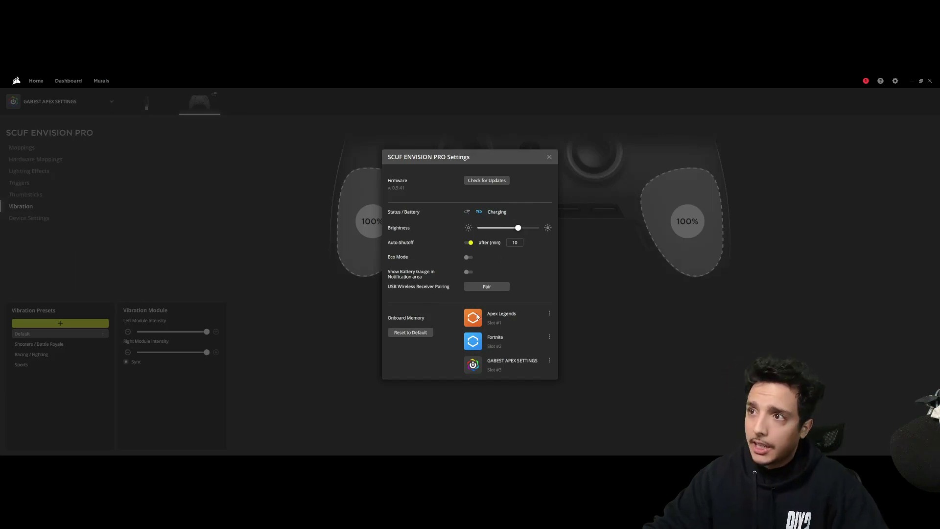
click(548, 158)
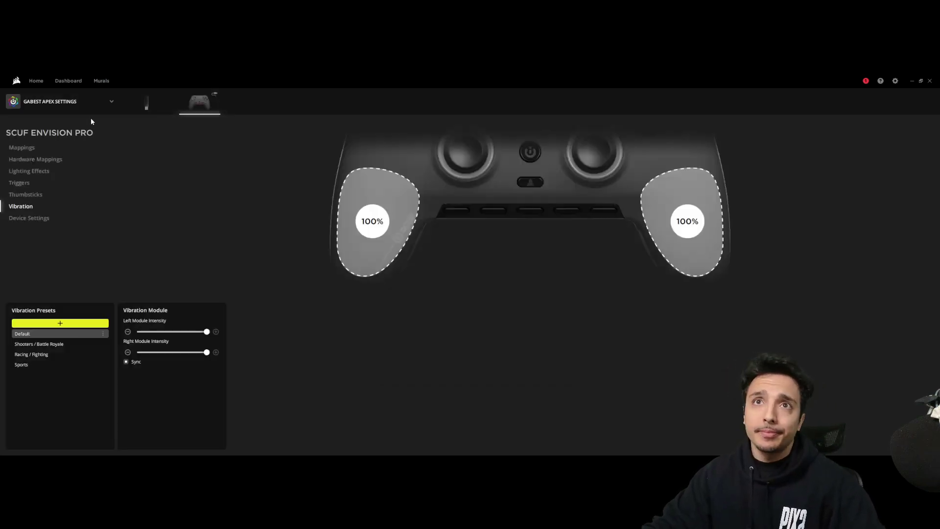
click(22, 147)
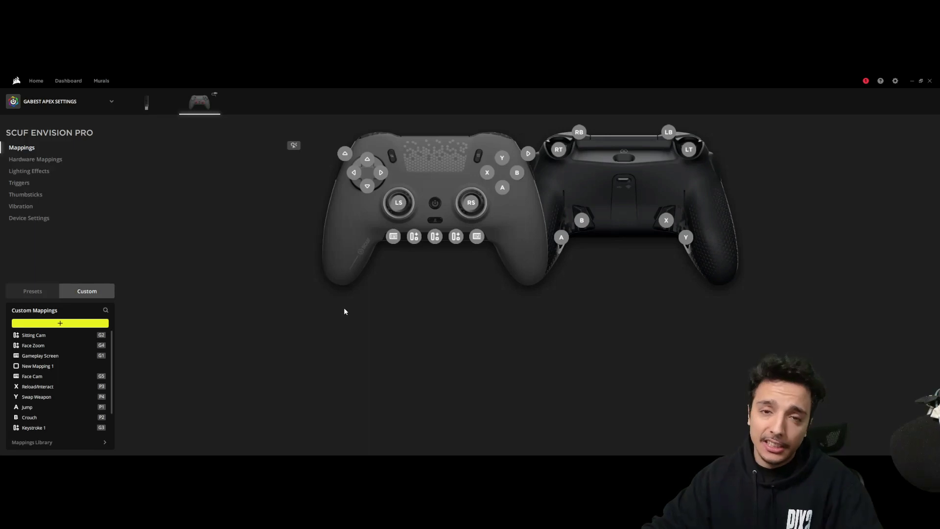
click(57, 162)
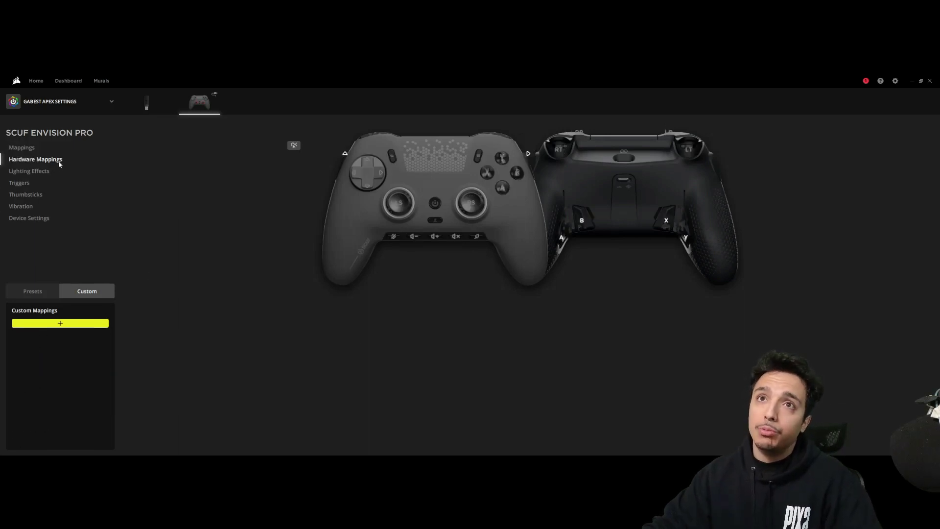